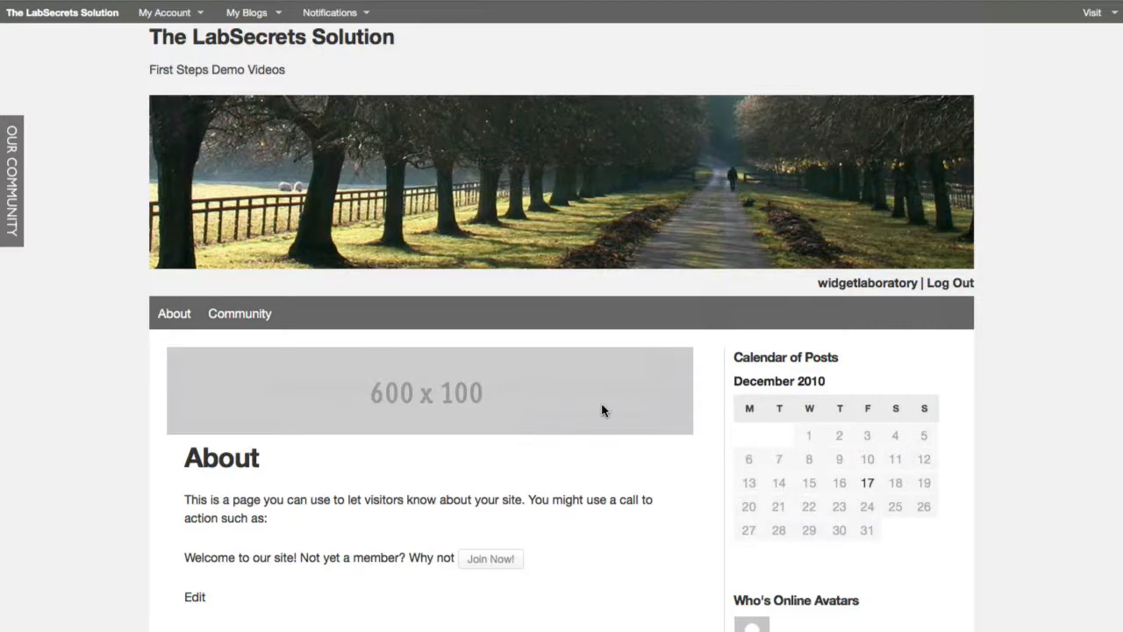
# Open the site's Widgets administration screen and expand the list of available widgets
pyautogui.scroll(-3, 600, 403)
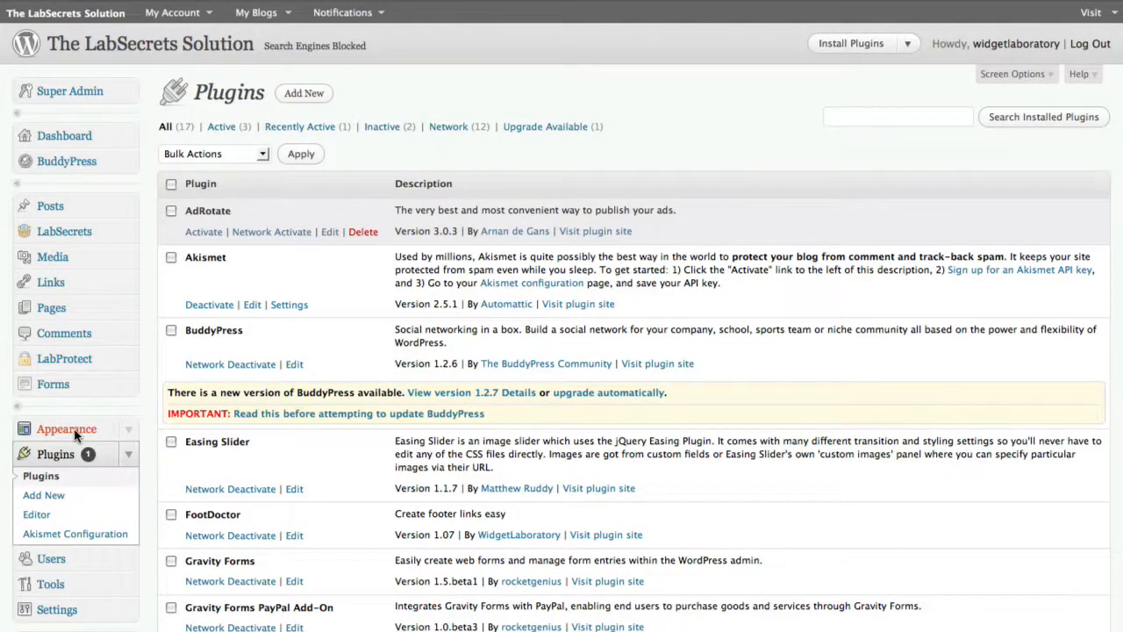
pyautogui.click(74, 433)
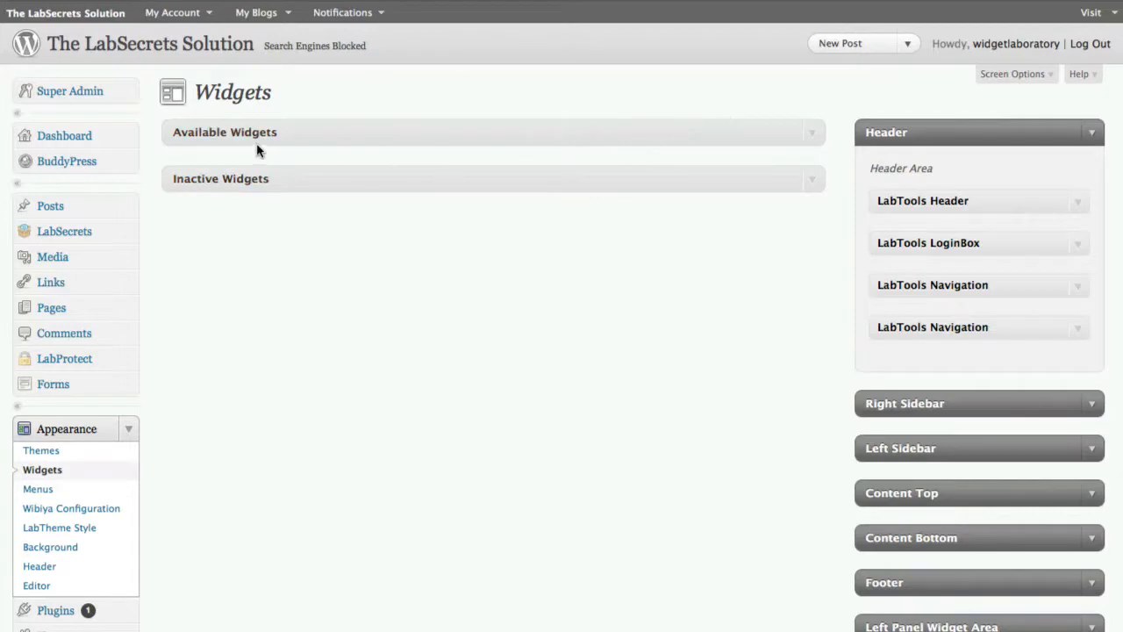
pyautogui.click(815, 134)
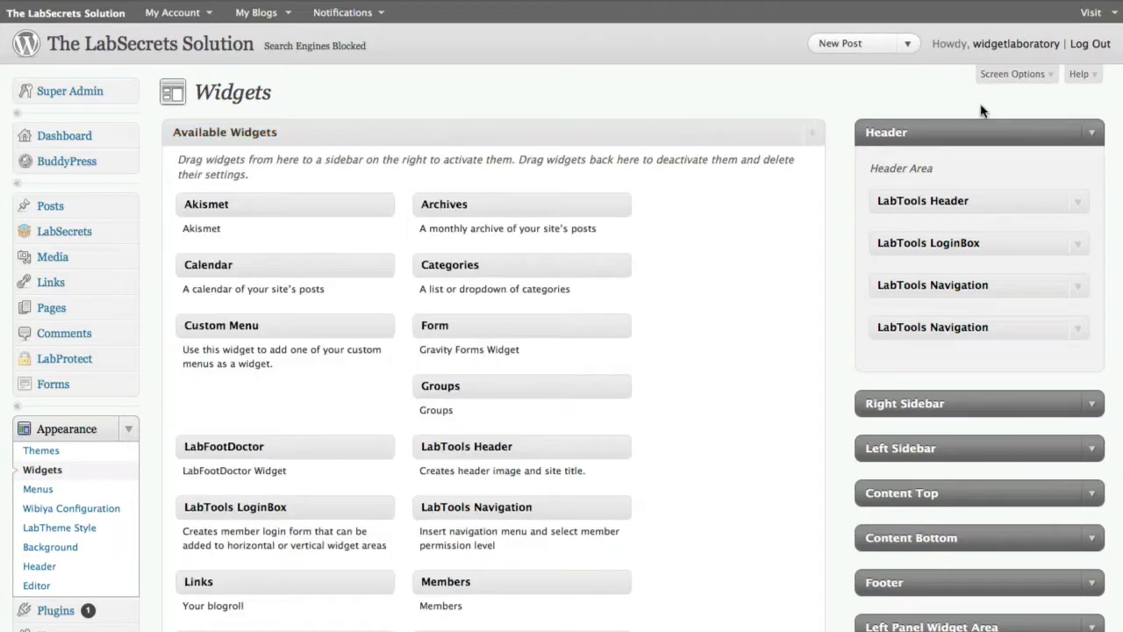
# Collapse the Header widget area, check the Right Sidebar area, and leave only the Left Sidebar area expanded
pyautogui.click(1090, 135)
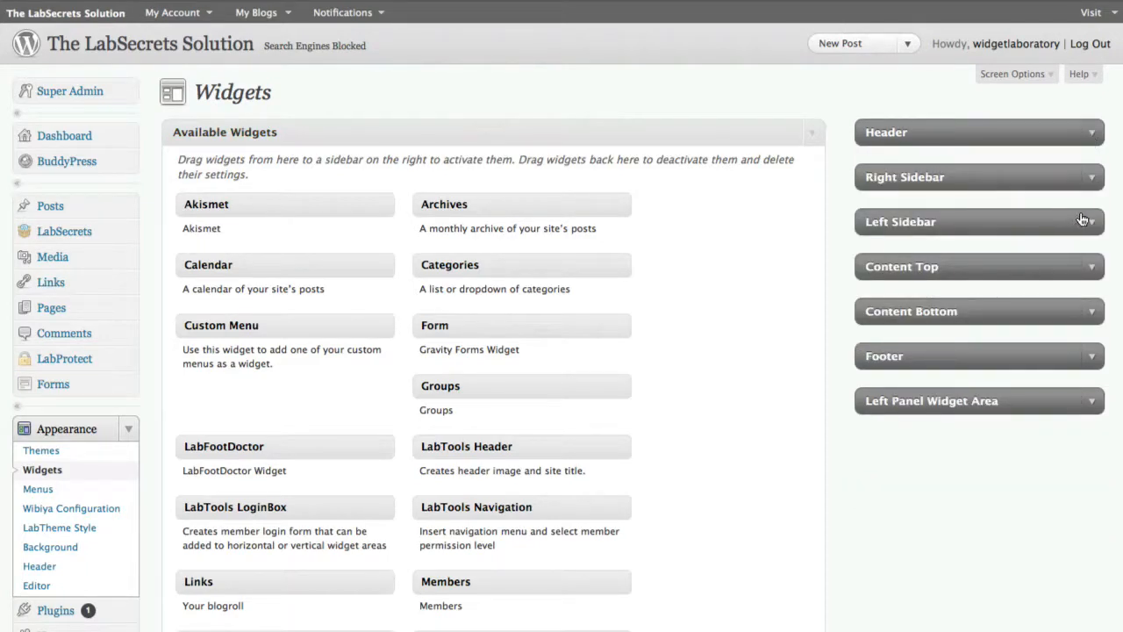
pyautogui.click(1091, 177)
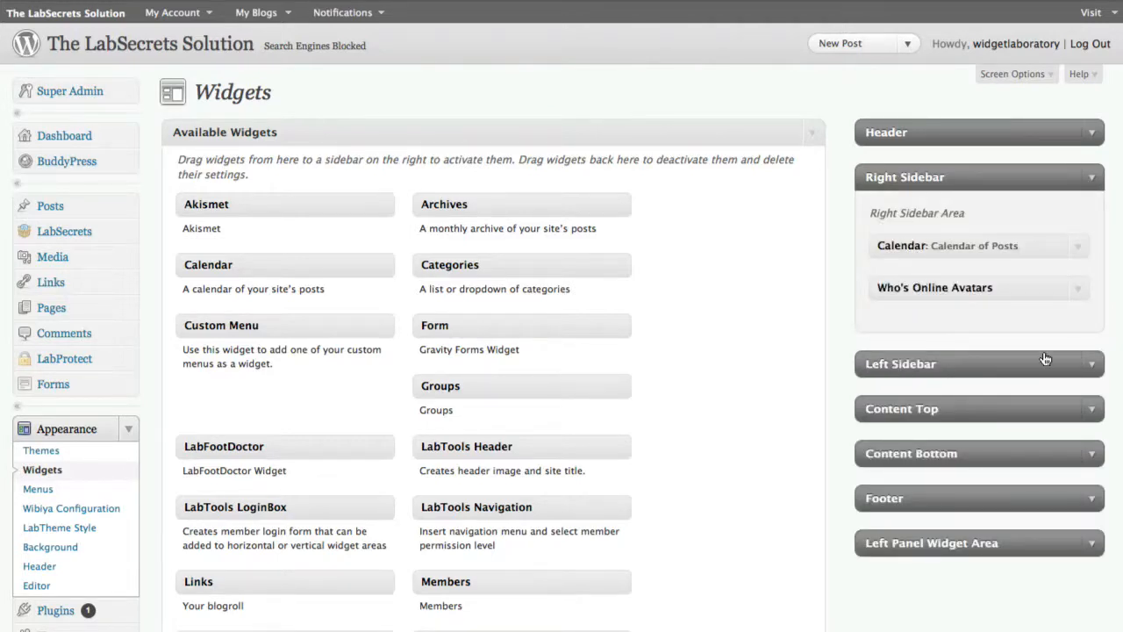
pyautogui.click(1092, 368)
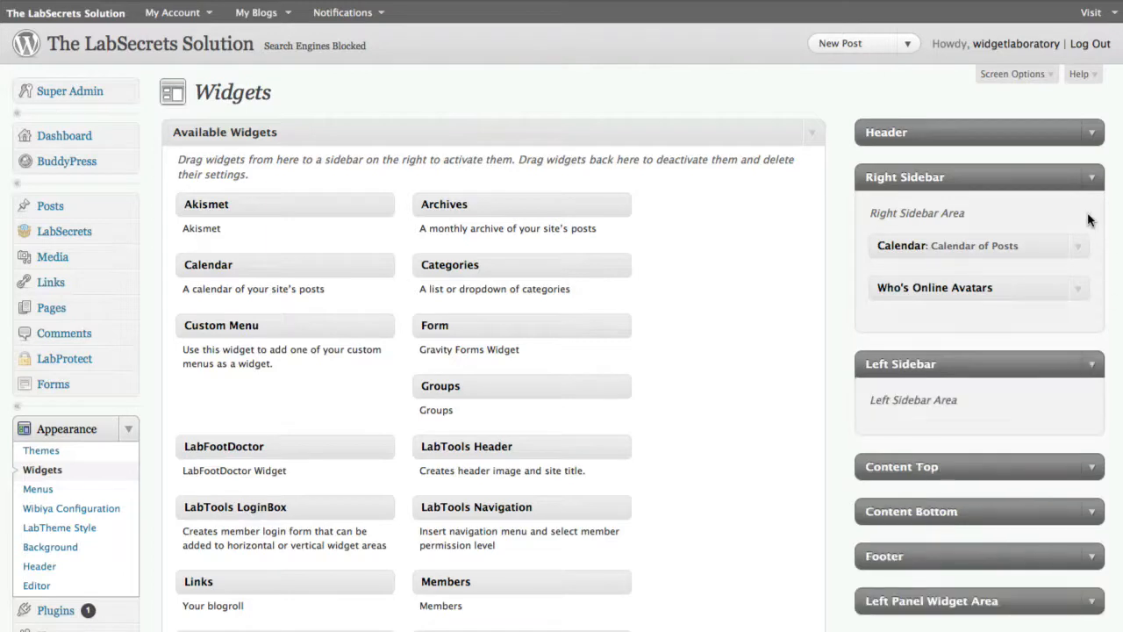
pyautogui.click(1093, 179)
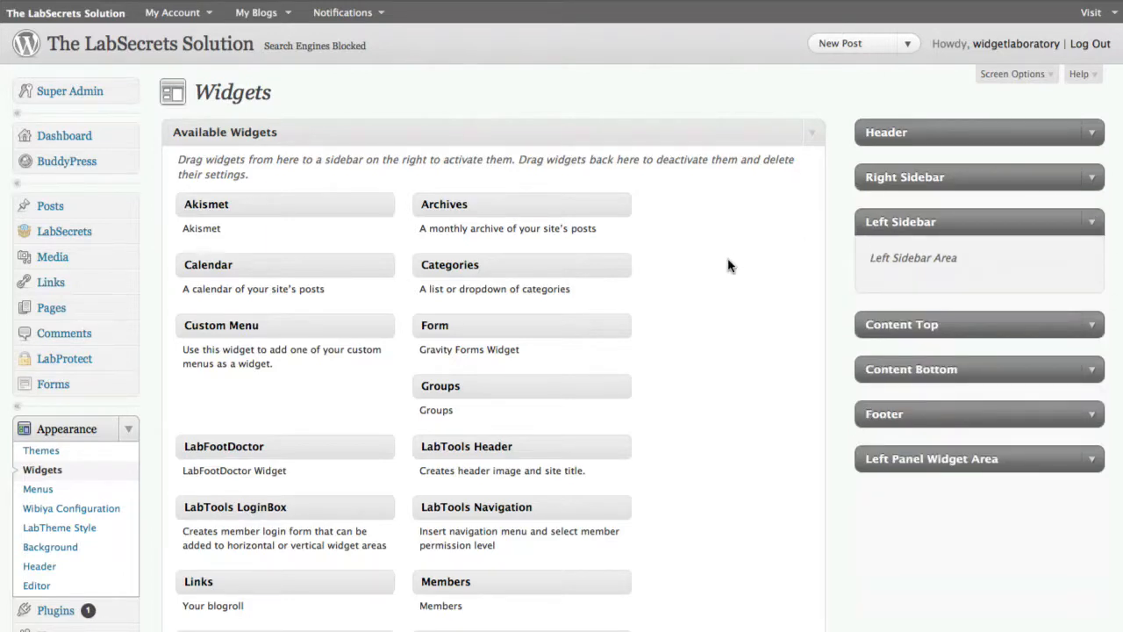
# Add a Pages widget to the Left Sidebar area
pyautogui.scroll(-5, 727, 271)
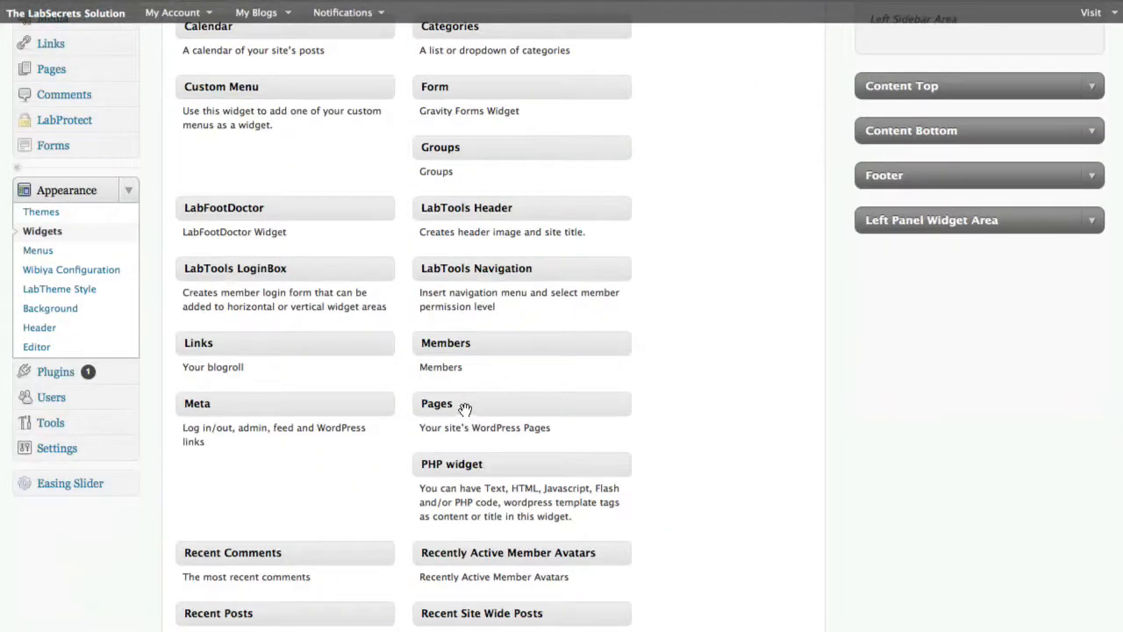
pyautogui.moveTo(465, 409); pyautogui.dragTo(930, 227)
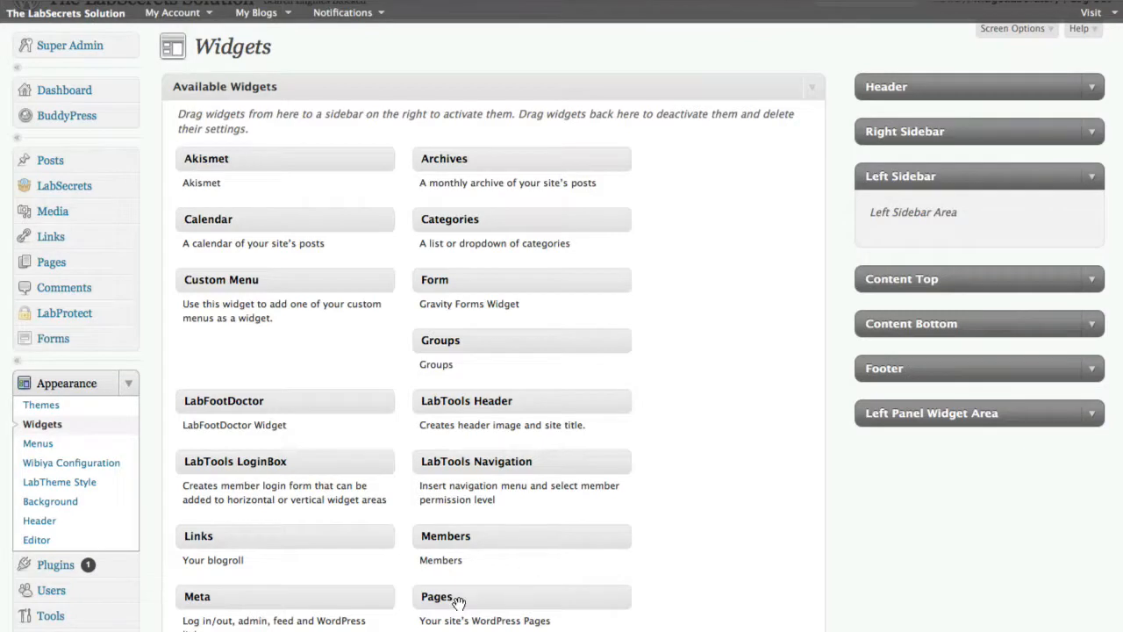
pyautogui.moveTo(458, 601); pyautogui.dragTo(886, 217)
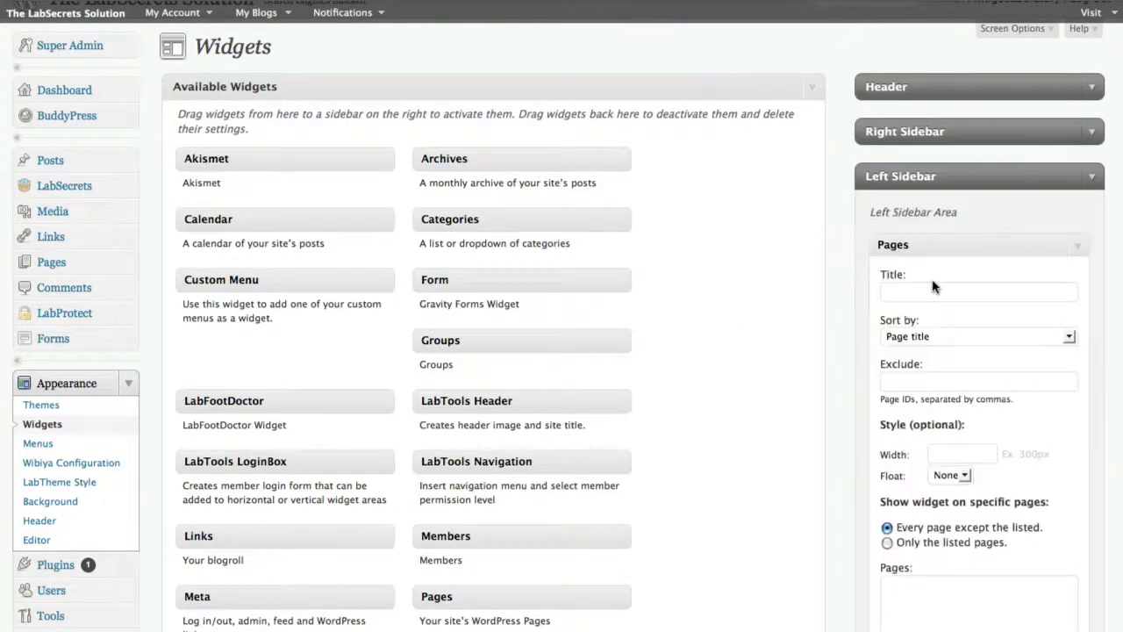
# Title the new Pages widget "My Pages", sort it by Page title, and save it
pyautogui.scroll(-3, 960, 278)
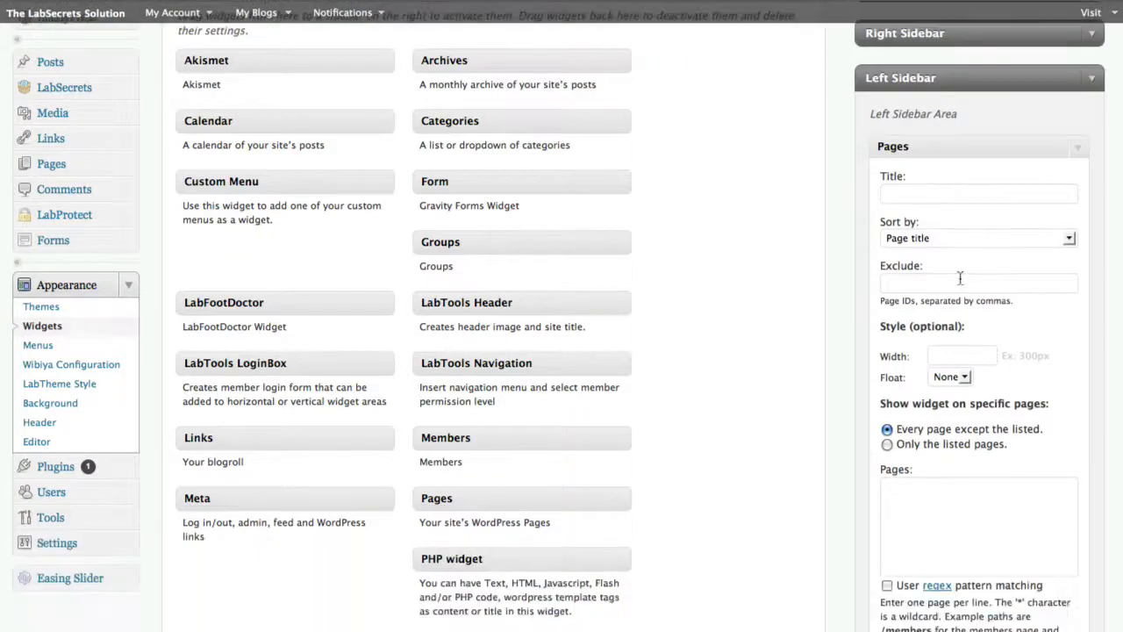
pyautogui.click(920, 197)
pyautogui.write('My')
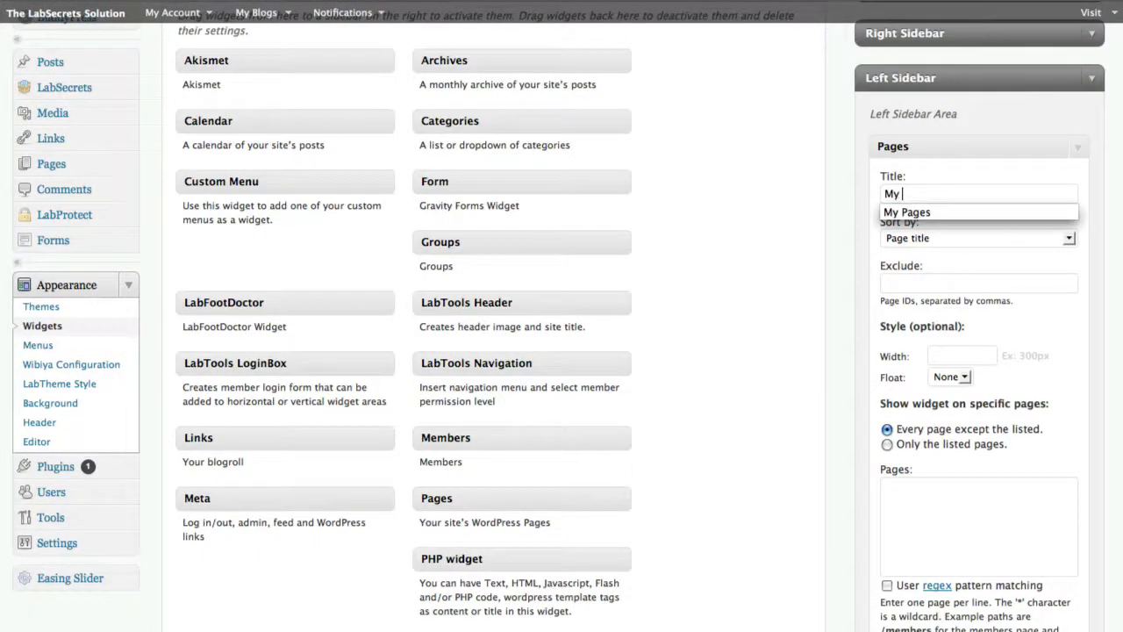
pyautogui.press('Down')
pyautogui.press('Return')
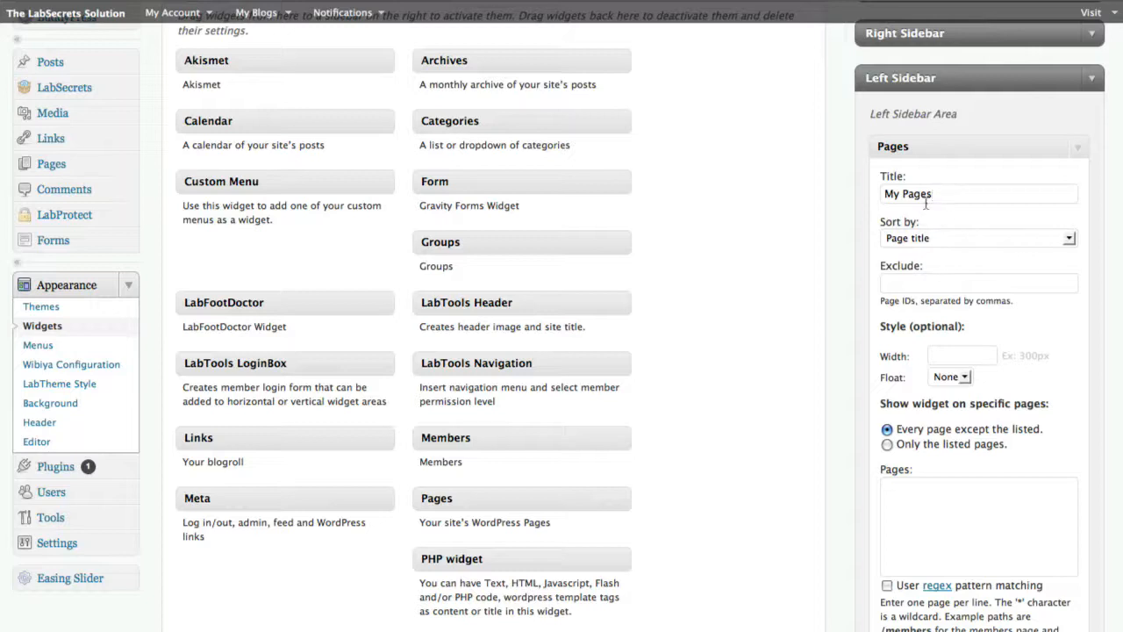
pyautogui.click(948, 237)
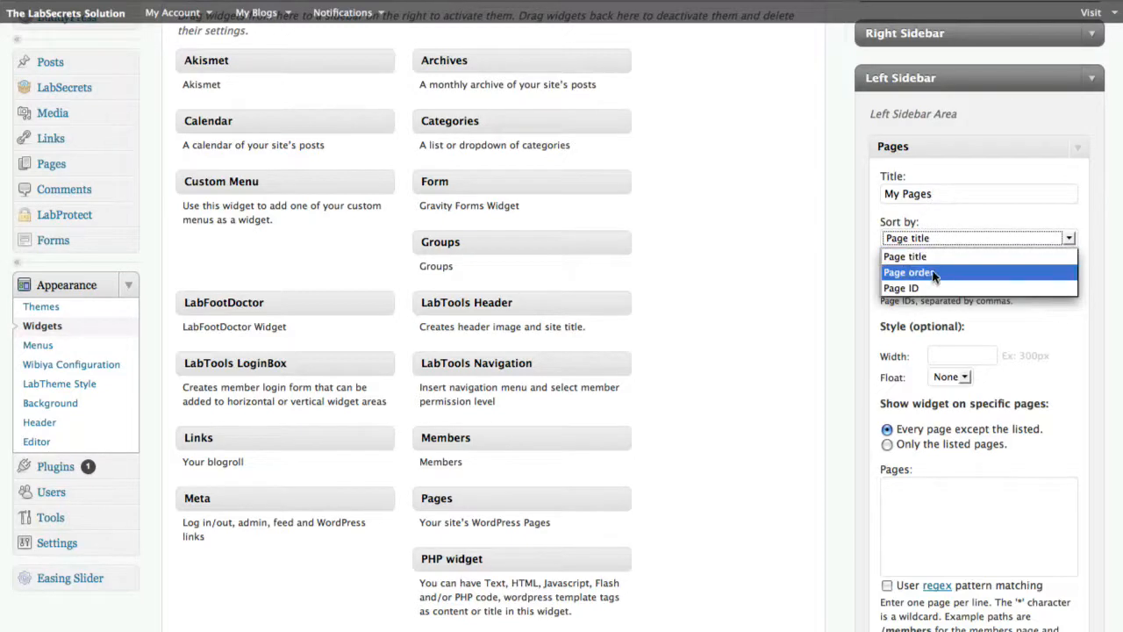
pyautogui.click(945, 255)
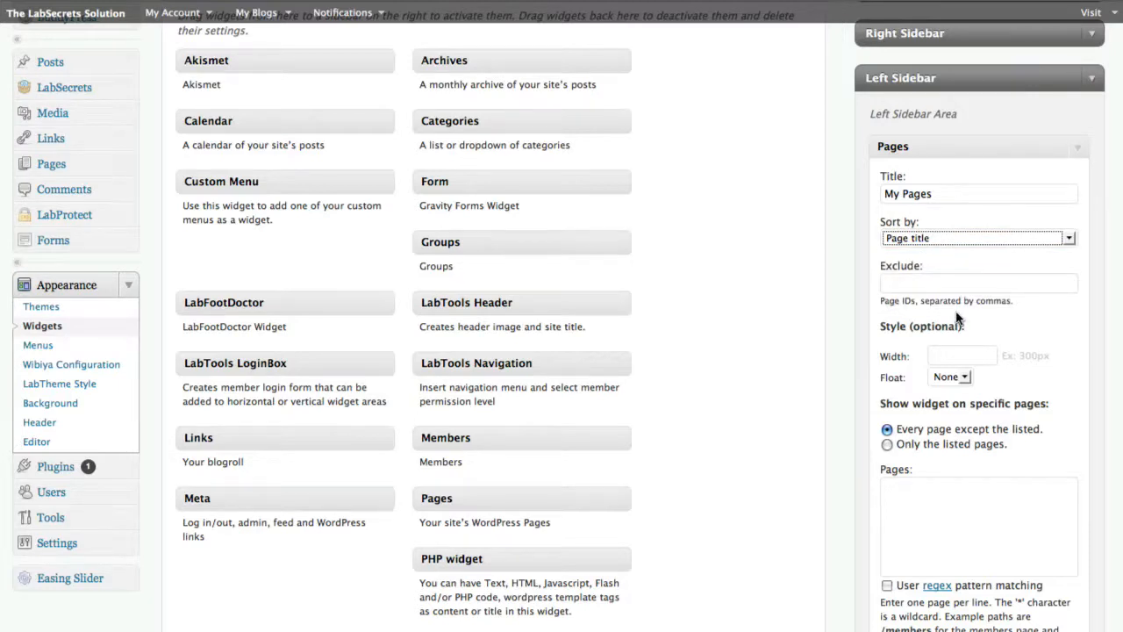
pyautogui.scroll(-5, 956, 320)
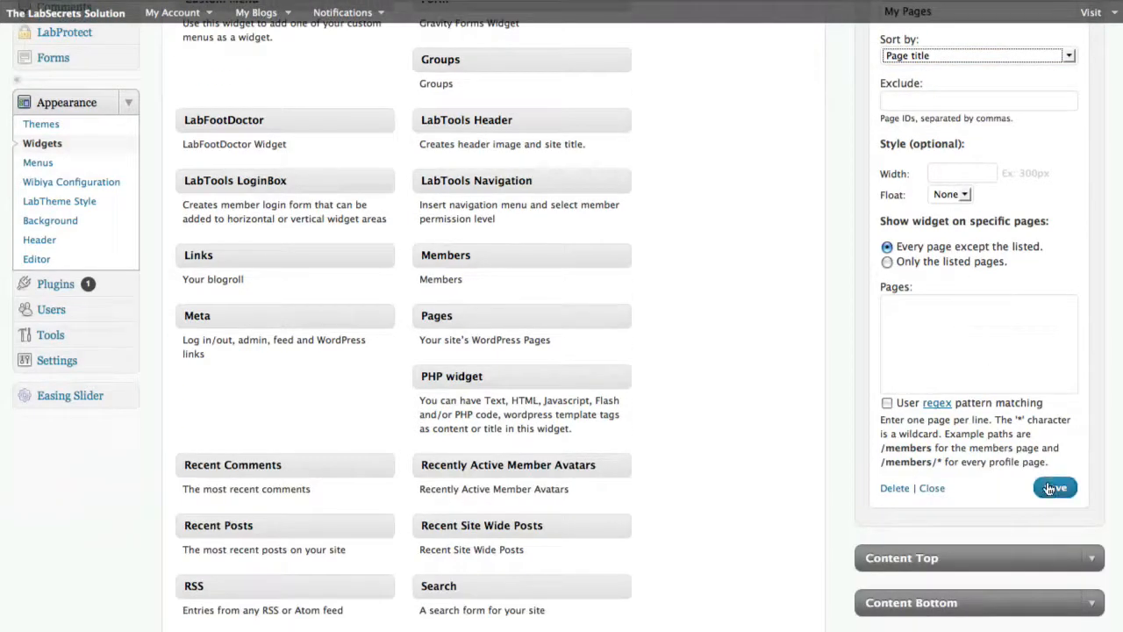
pyautogui.click(1051, 488)
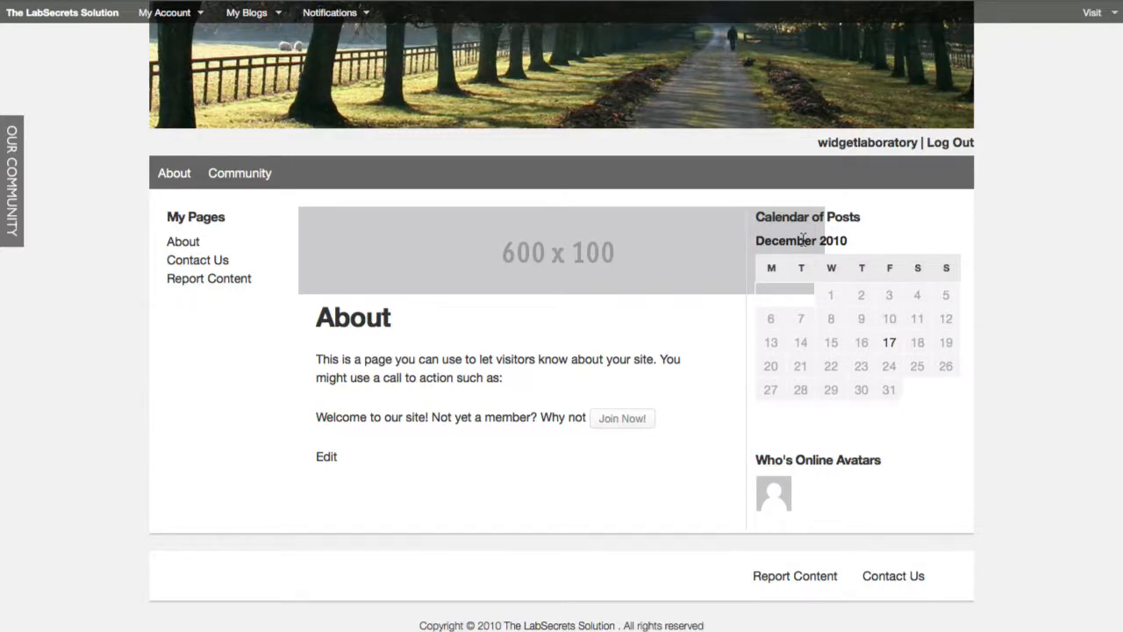
# Collapse the Pages widget and the Left Sidebar area, and expand the Content Top area
pyautogui.moveTo(164, 20)
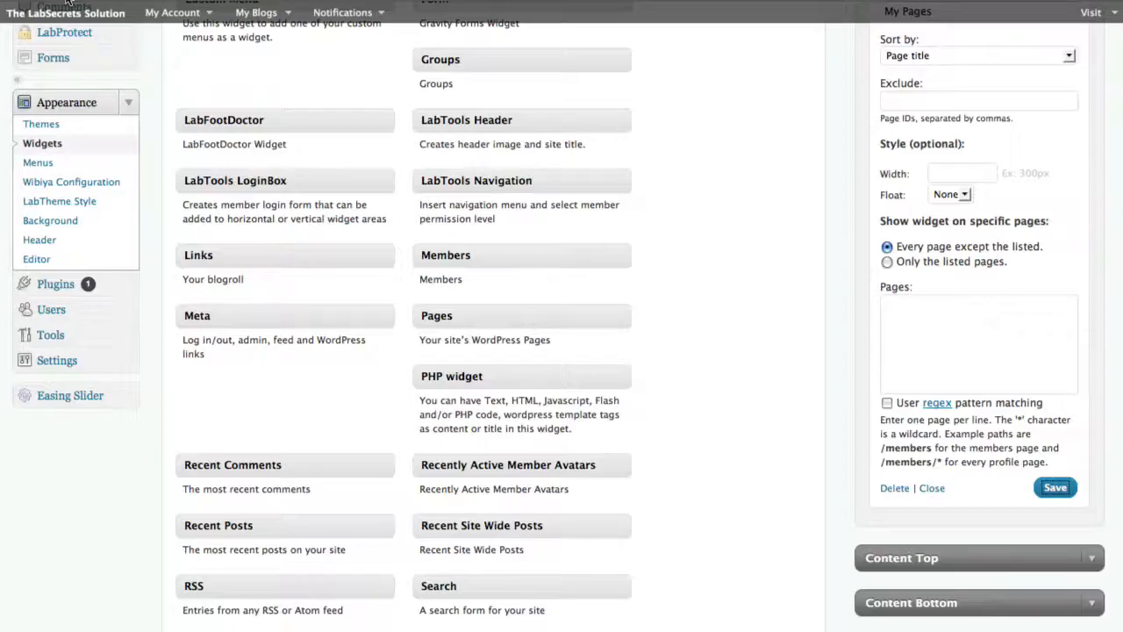
pyautogui.scroll(4, 969, 194)
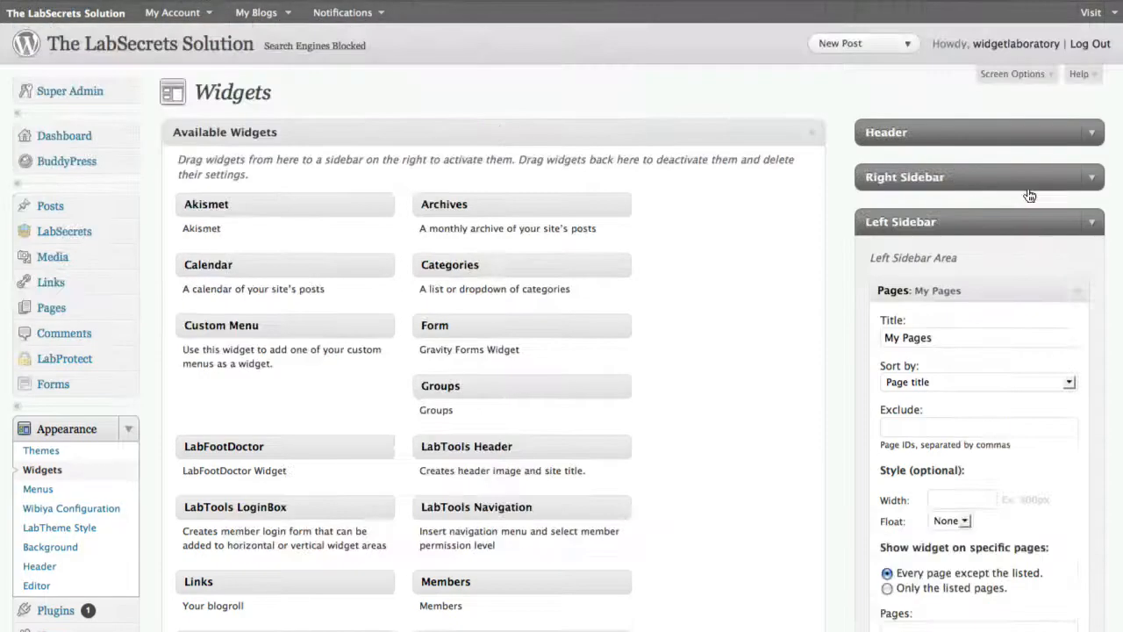
pyautogui.click(1084, 291)
pyautogui.click(1090, 227)
pyautogui.click(1090, 268)
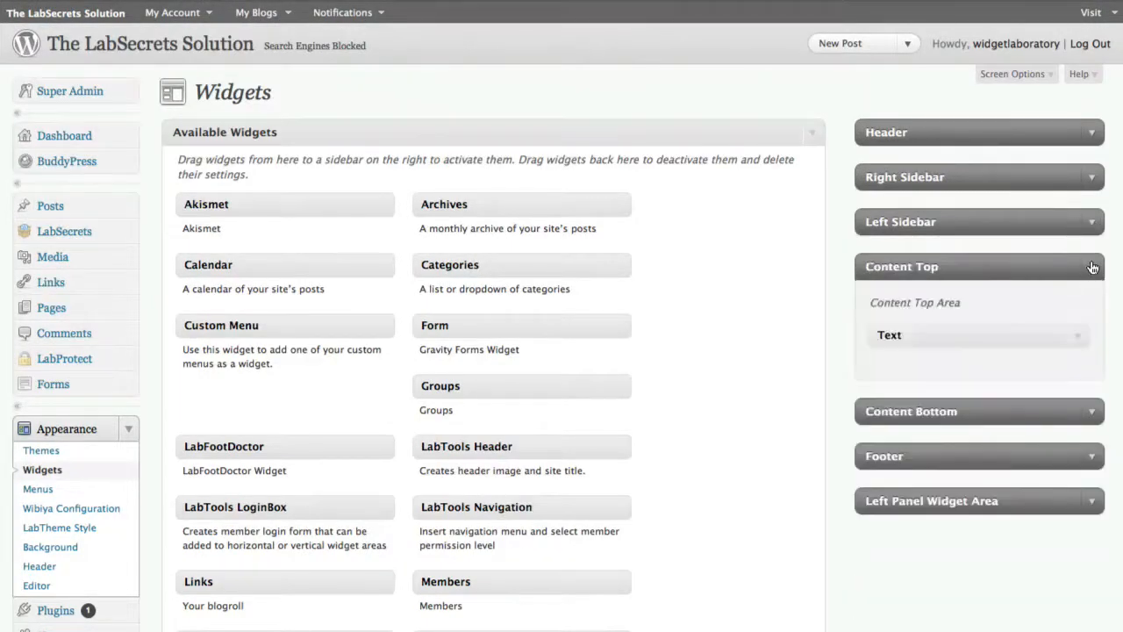
# Set the placeholder image size in the Content Top text widget to 490x100 and save the widget
pyautogui.click(1079, 340)
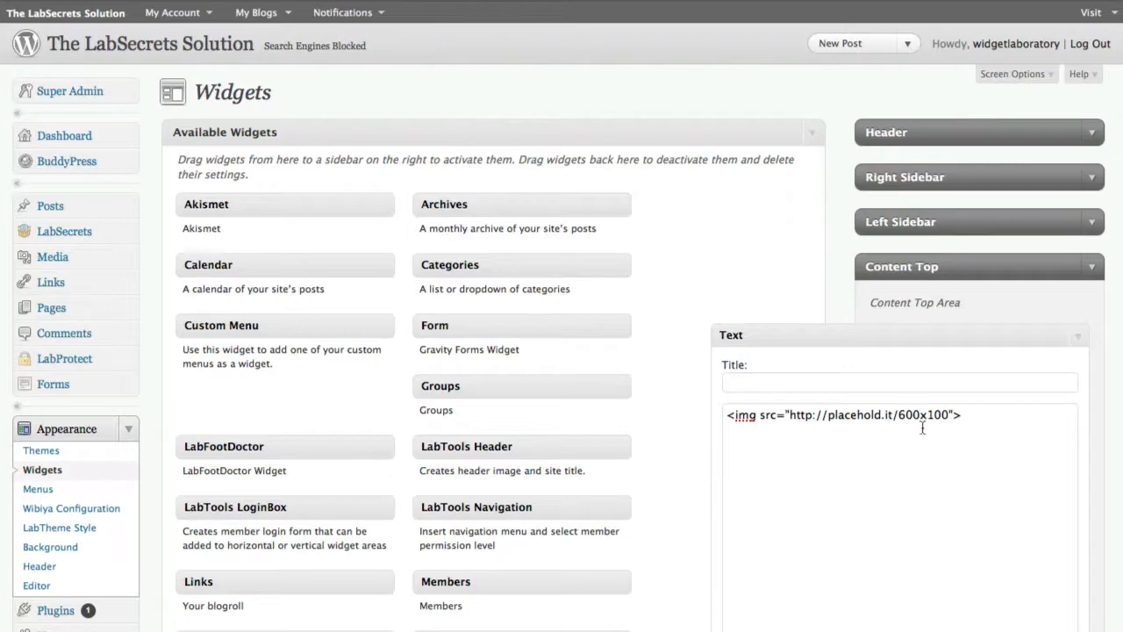
pyautogui.moveTo(911, 418); pyautogui.dragTo(901, 420)
pyautogui.write('49')
pyautogui.scroll(-5, 1011, 356)
pyautogui.click(1084, 119)
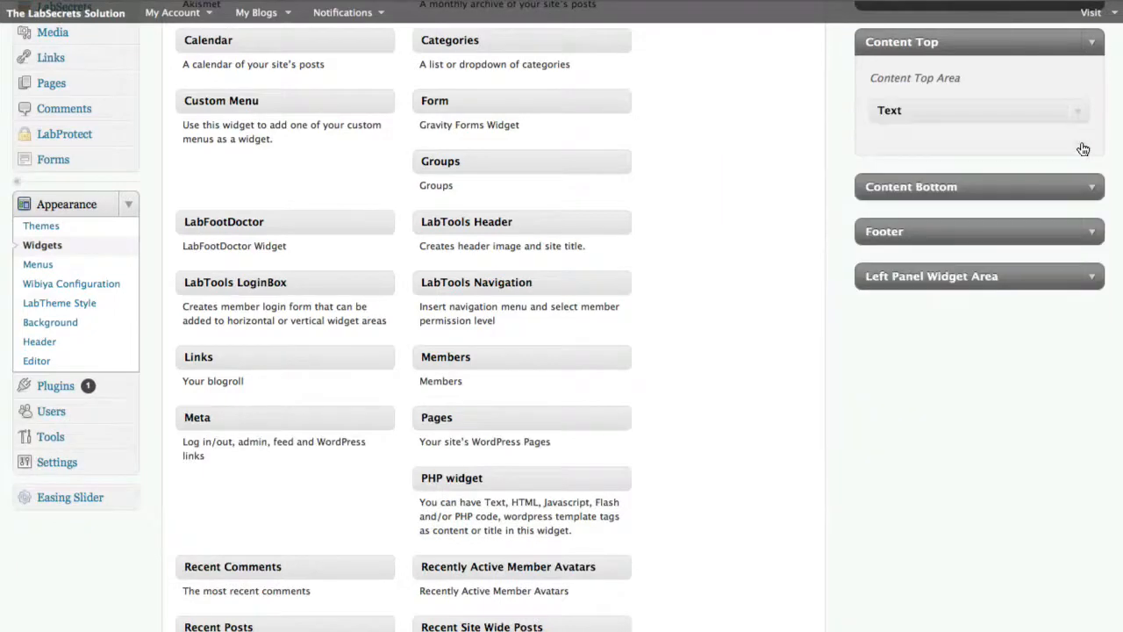
pyautogui.click(1082, 120)
pyautogui.scroll(-4, 1068, 214)
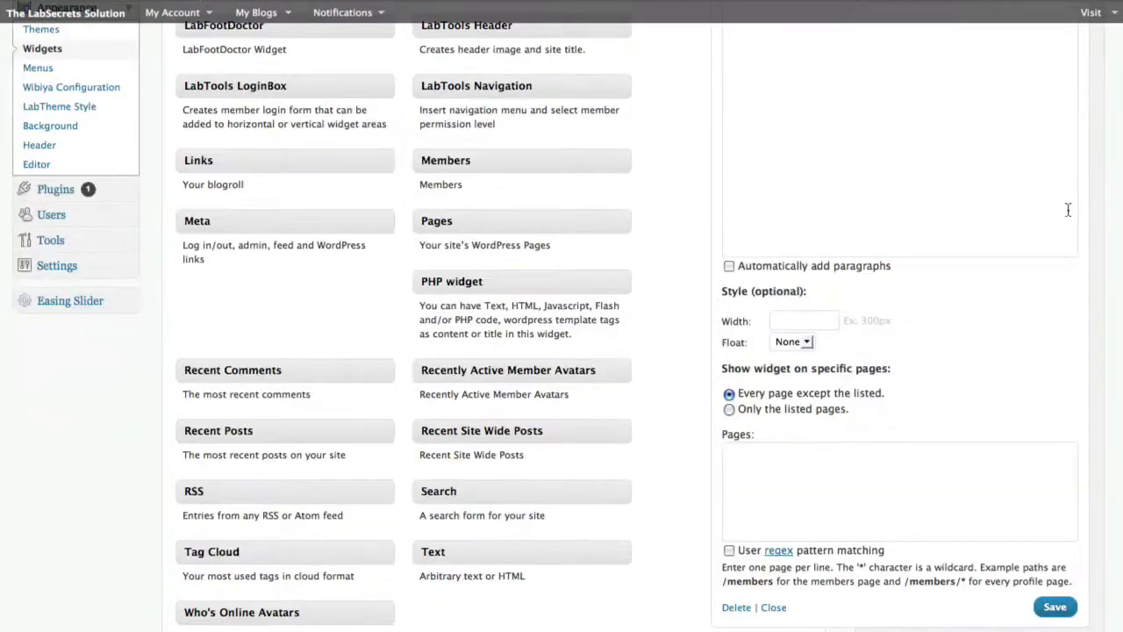
pyautogui.click(1056, 607)
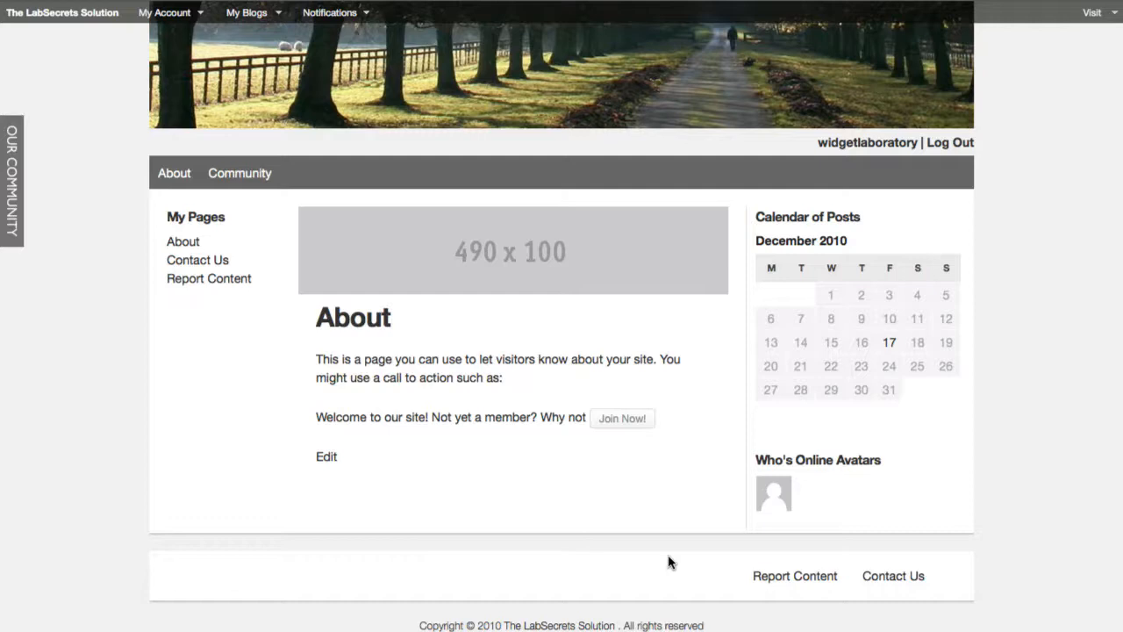
# Open the FootDoctor plugin's footer column settings from the LabSecrets installed plugins
pyautogui.scroll(1, 540, 375)
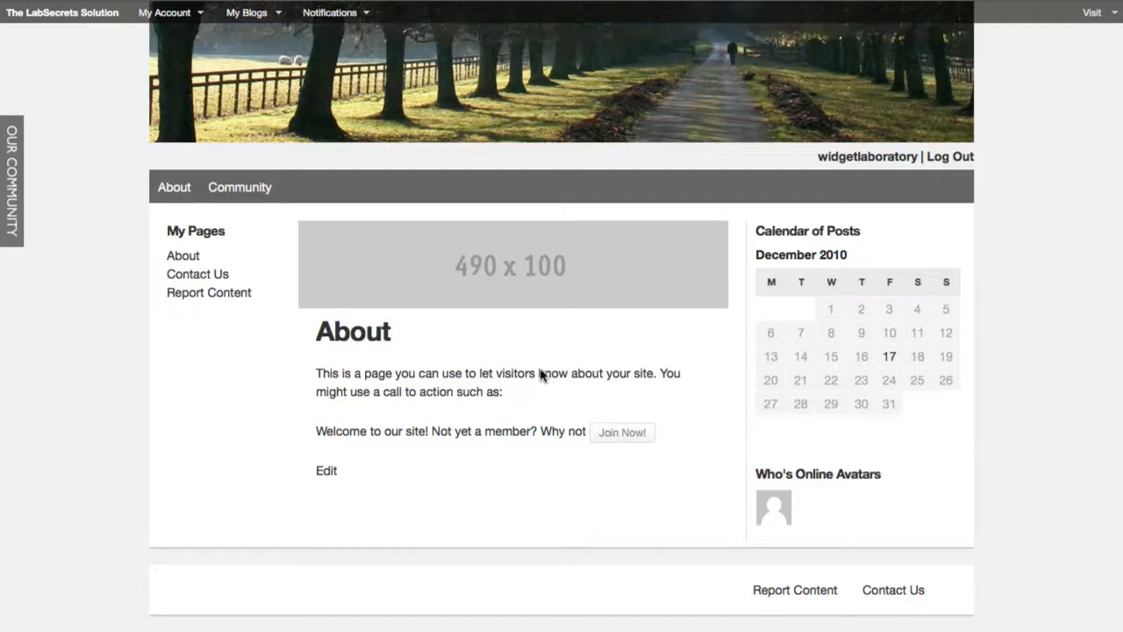
pyautogui.scroll(2, 540, 375)
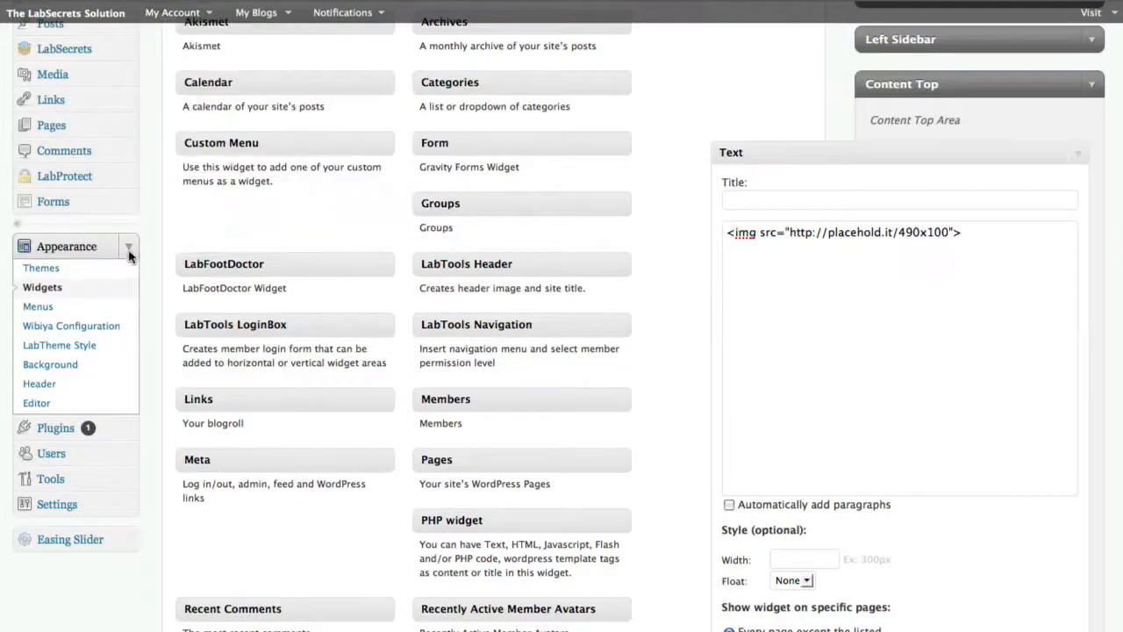
pyautogui.click(129, 254)
pyautogui.scroll(3, 173, 300)
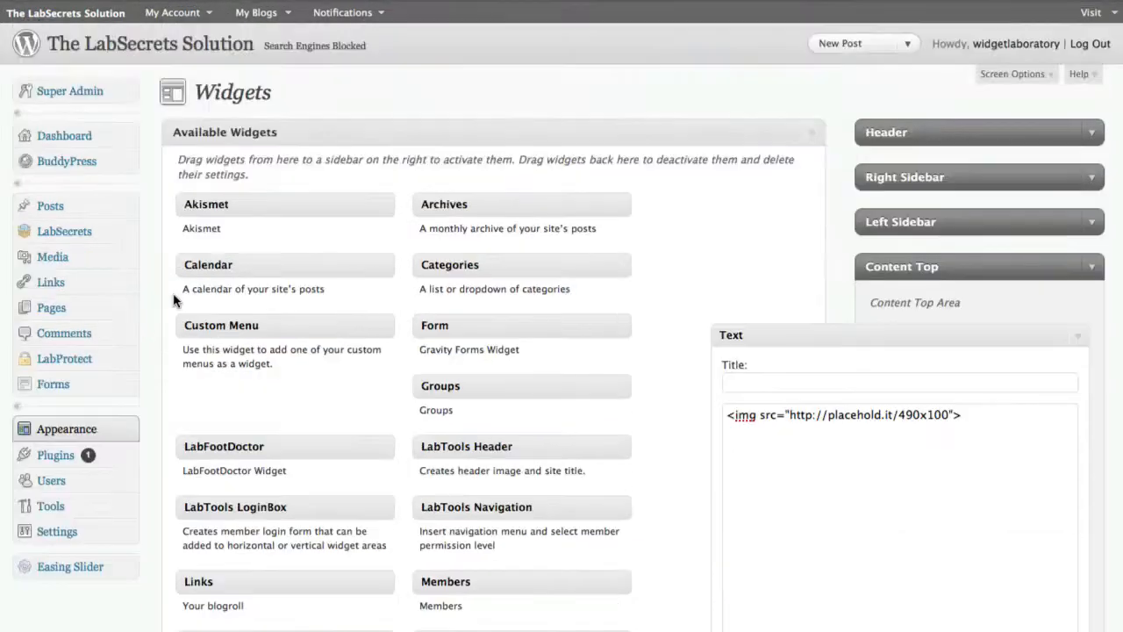
pyautogui.click(91, 239)
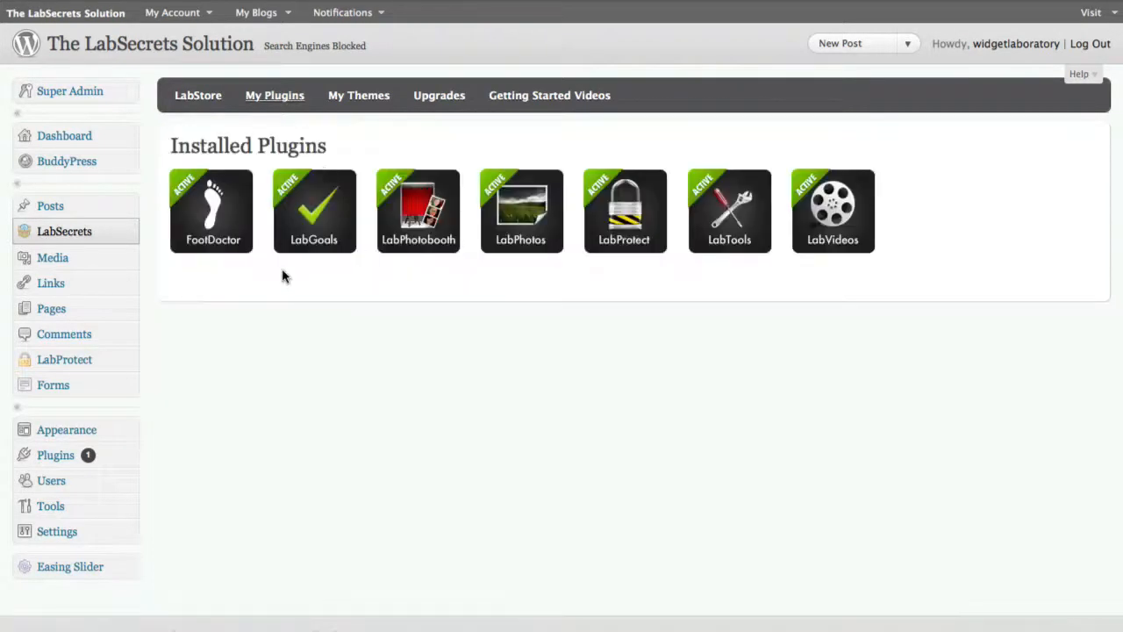
pyautogui.moveTo(223, 223)
pyautogui.scroll(-3, 442, 387)
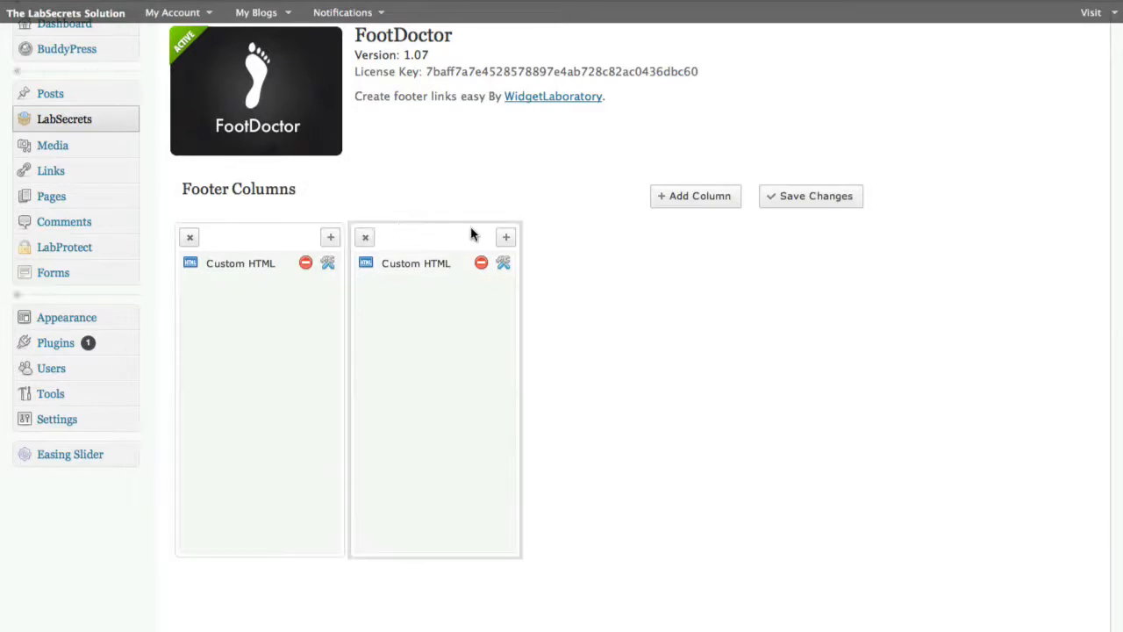
# Add two empty footer columns in FootDoctor and delete both of them again
pyautogui.click(671, 207)
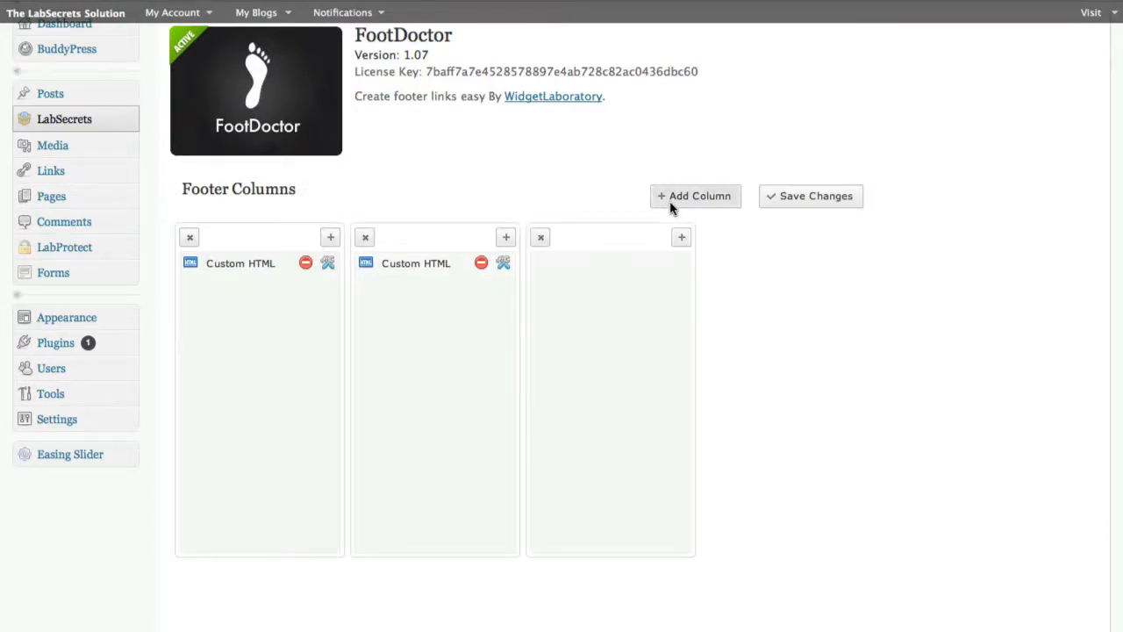
pyautogui.click(674, 206)
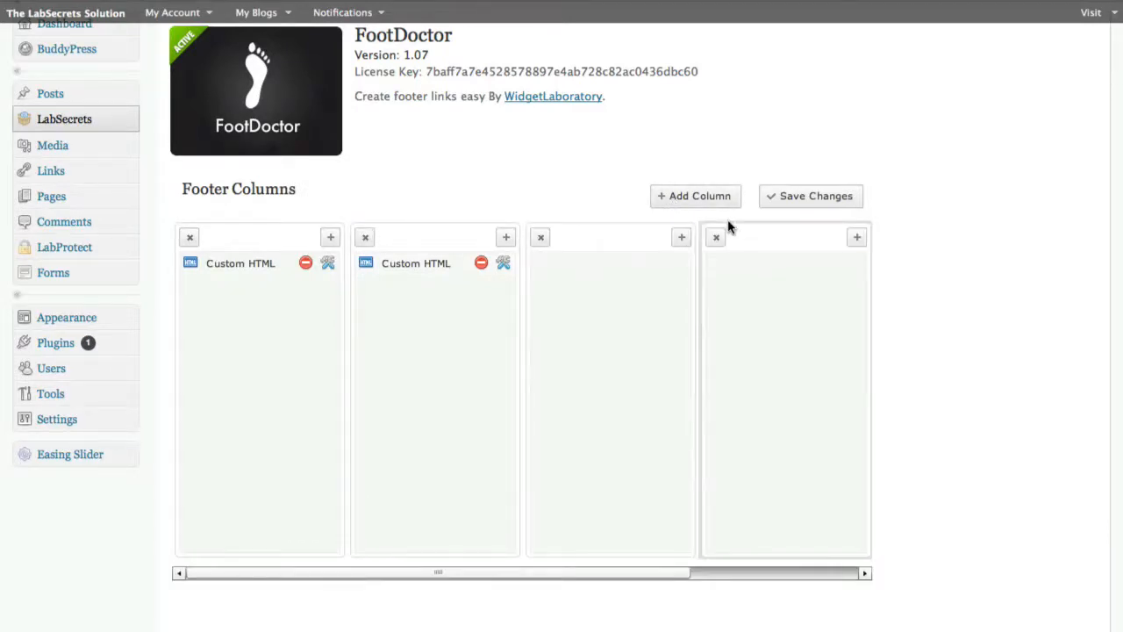
pyautogui.click(540, 238)
pyautogui.click(490, 441)
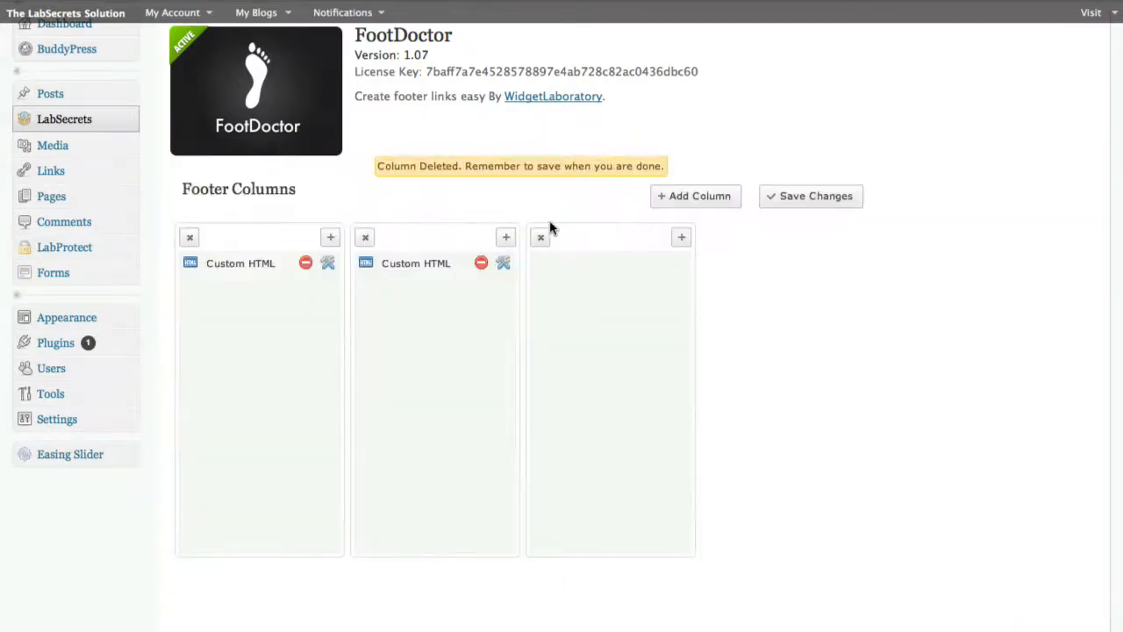
pyautogui.click(539, 239)
pyautogui.click(488, 441)
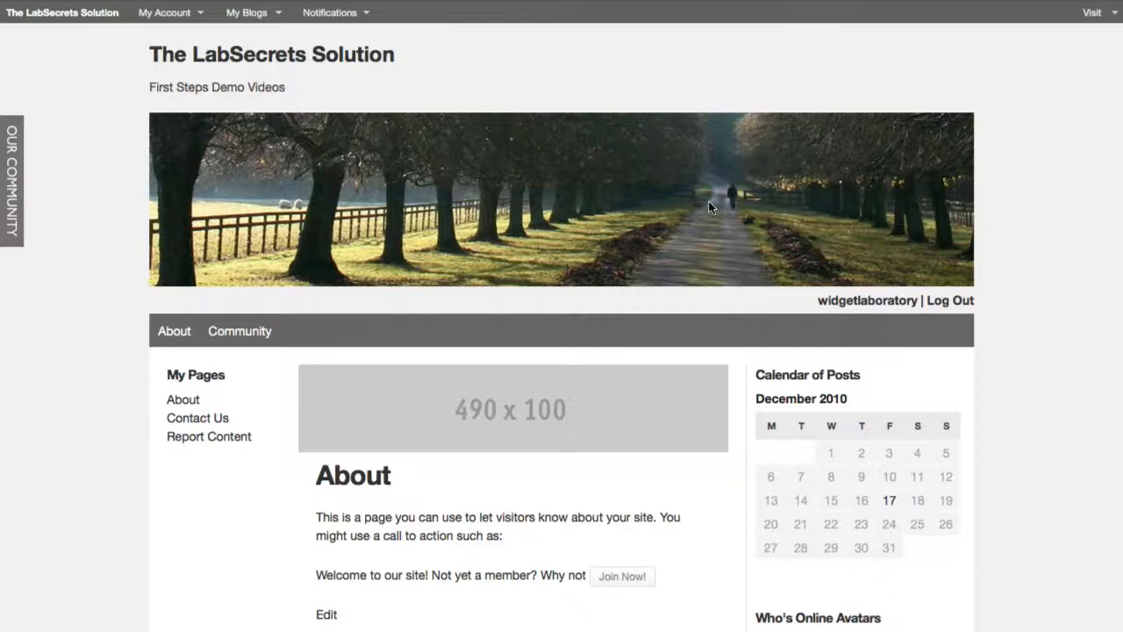
# Review the first footer column's Custom HTML link, covering its HTML, CSS class and CSS style, and save the link
pyautogui.scroll(-3, 709, 203)
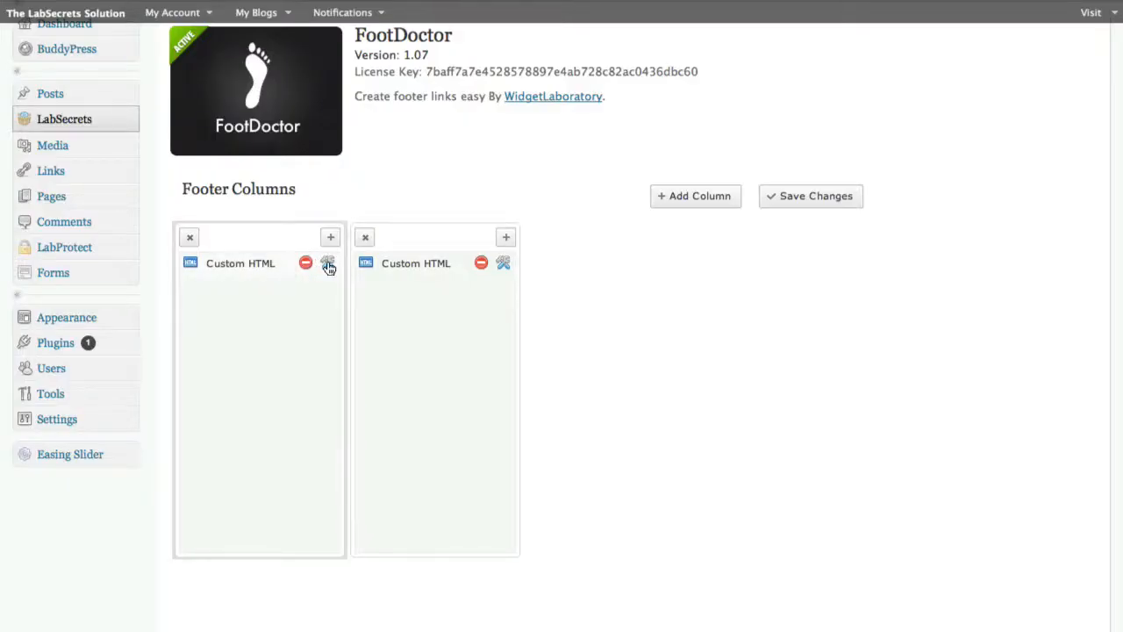
pyautogui.click(327, 264)
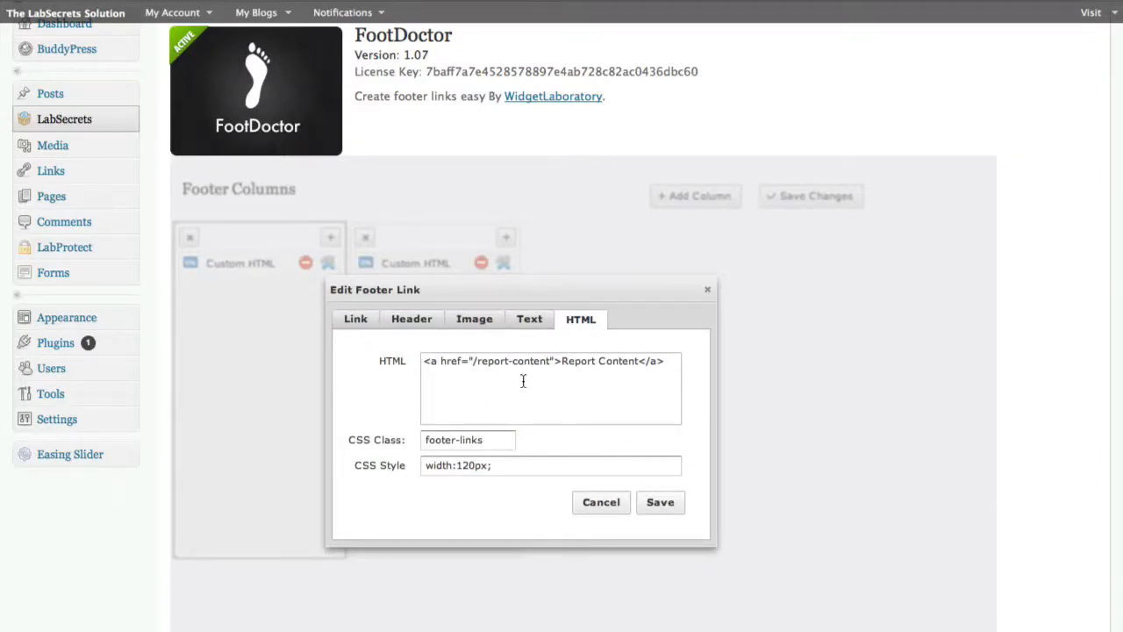
pyautogui.moveTo(522, 380)
pyautogui.mouseDown()
pyautogui.moveTo(427, 346)
pyautogui.moveTo(502, 386)
pyautogui.mouseUp()
pyautogui.click(647, 391)
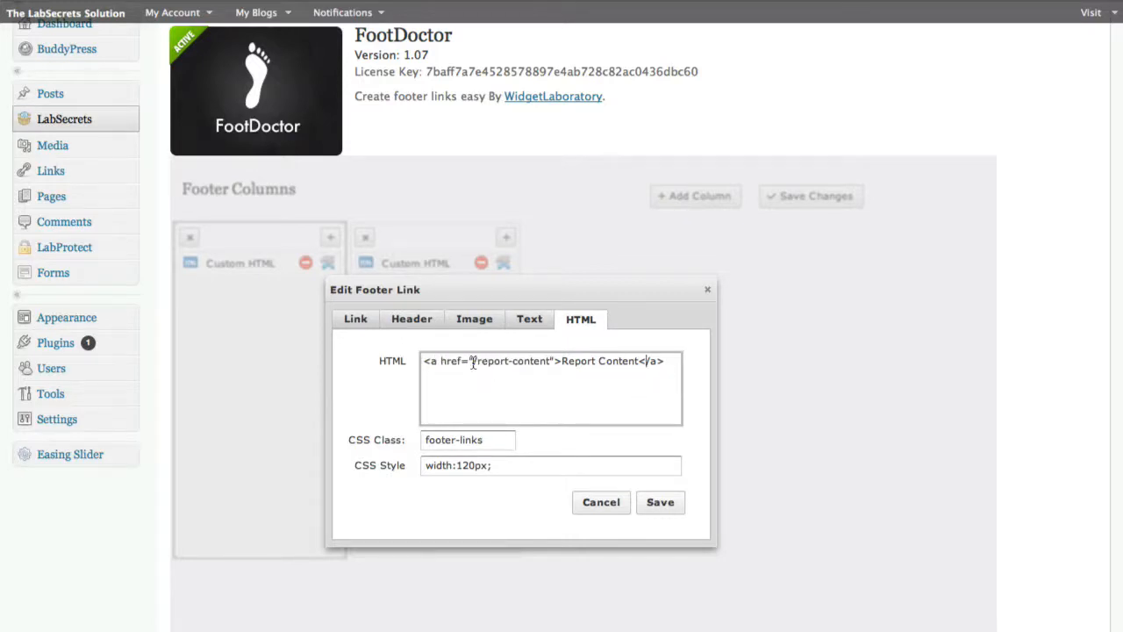
pyautogui.moveTo(472, 363); pyautogui.dragTo(545, 368)
pyautogui.click(560, 376)
pyautogui.moveTo(497, 439); pyautogui.dragTo(359, 439)
pyautogui.moveTo(500, 465); pyautogui.dragTo(396, 467)
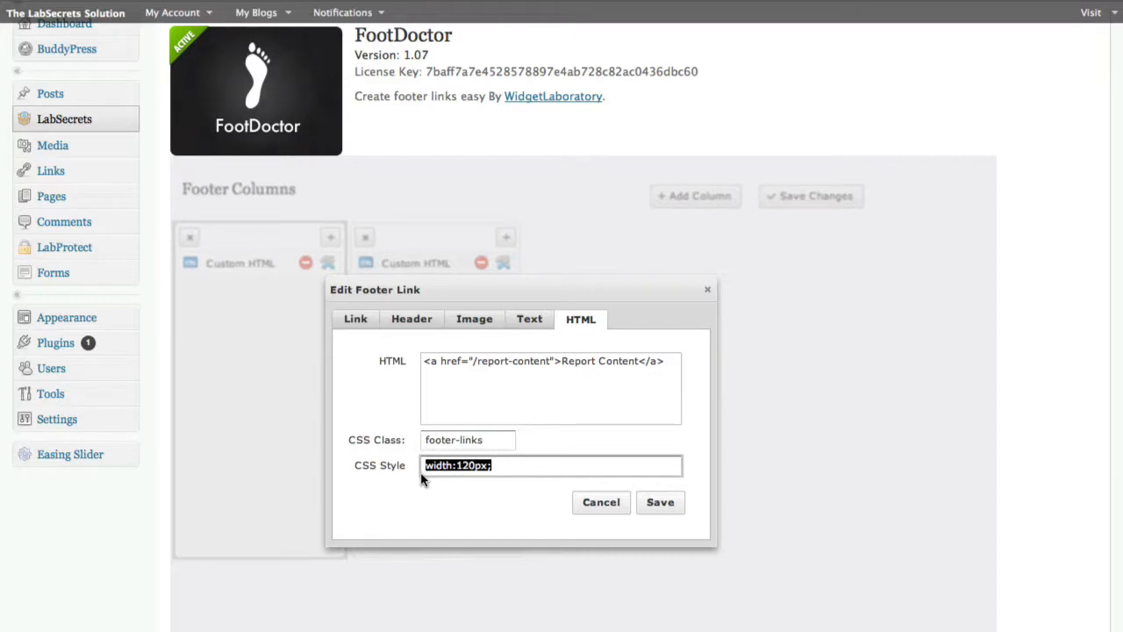
pyautogui.click(455, 501)
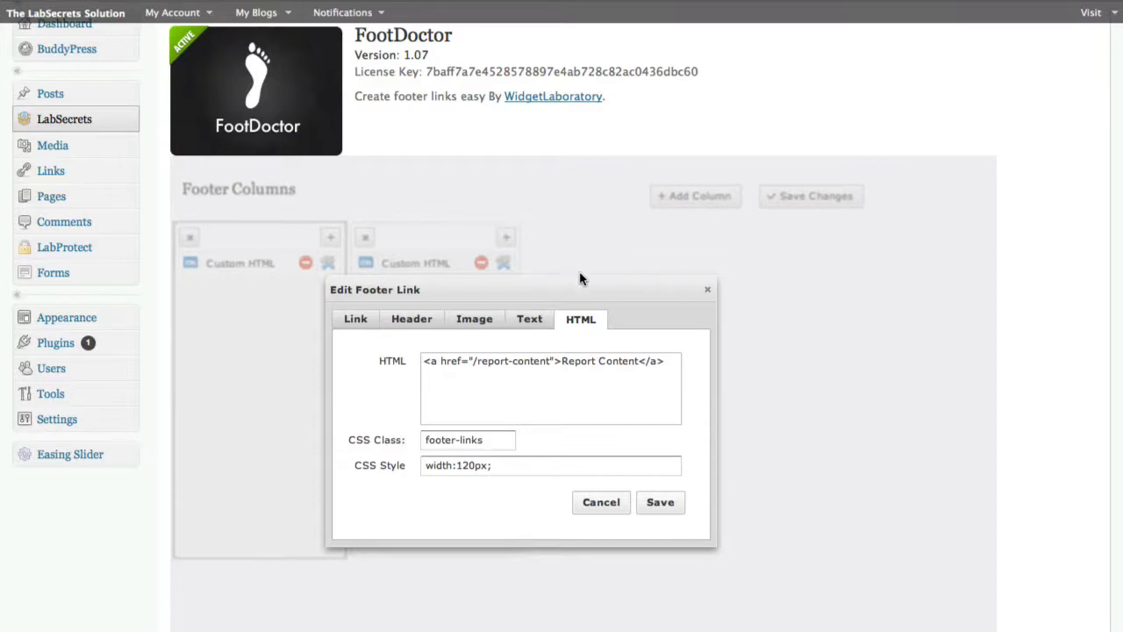
pyautogui.click(659, 502)
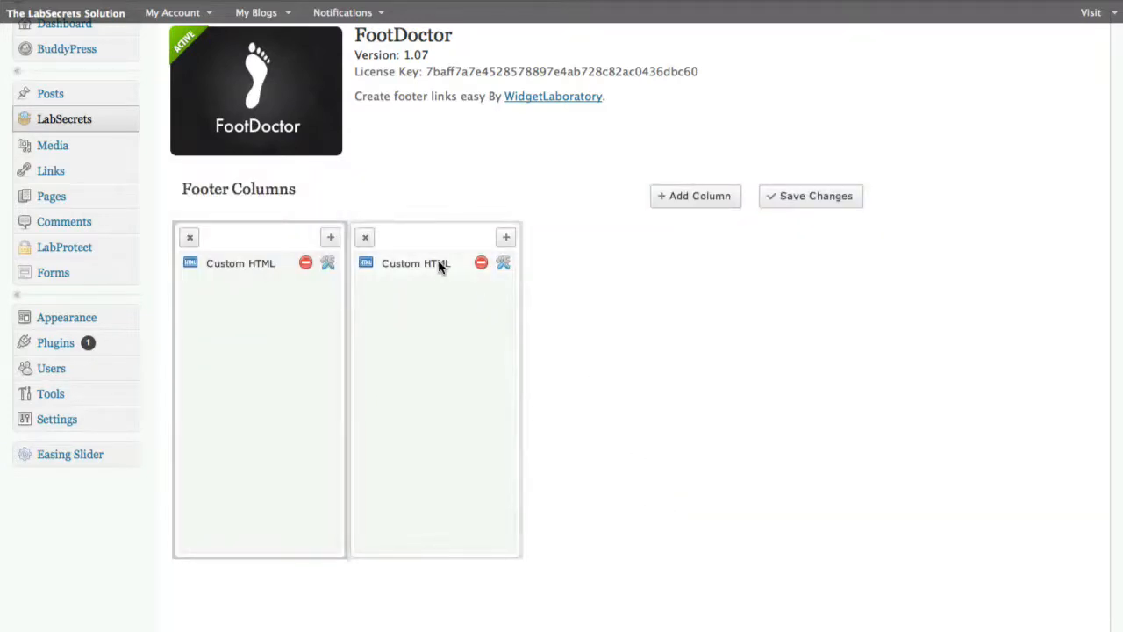
# Review the second footer column's Custom HTML link and its CSS style, and save the link
pyautogui.click(502, 263)
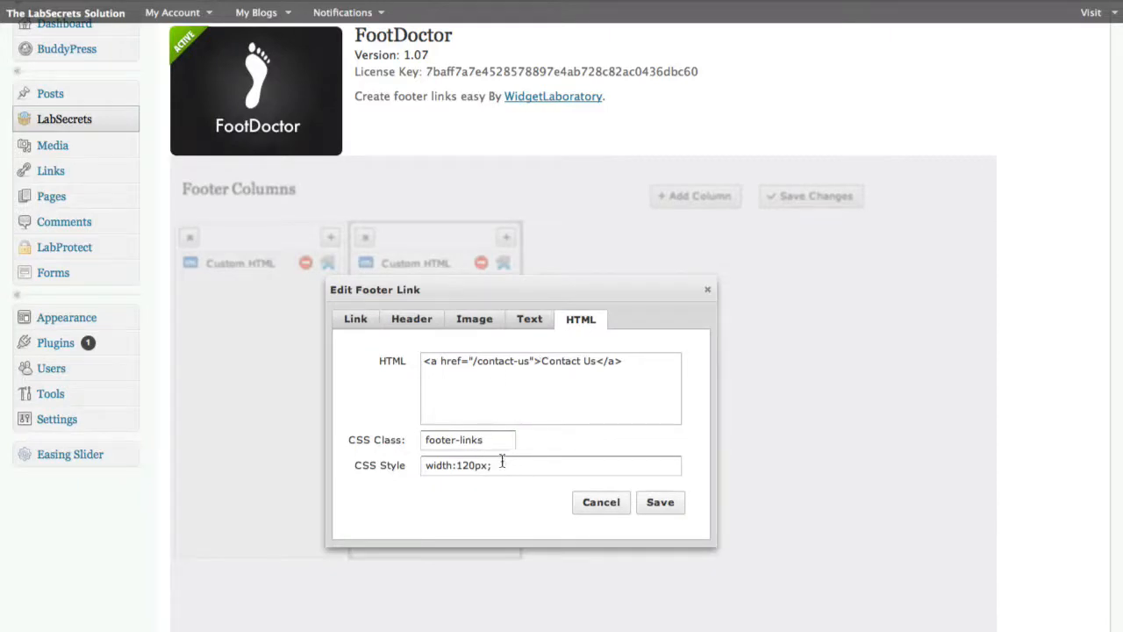
pyautogui.moveTo(502, 463); pyautogui.dragTo(394, 465)
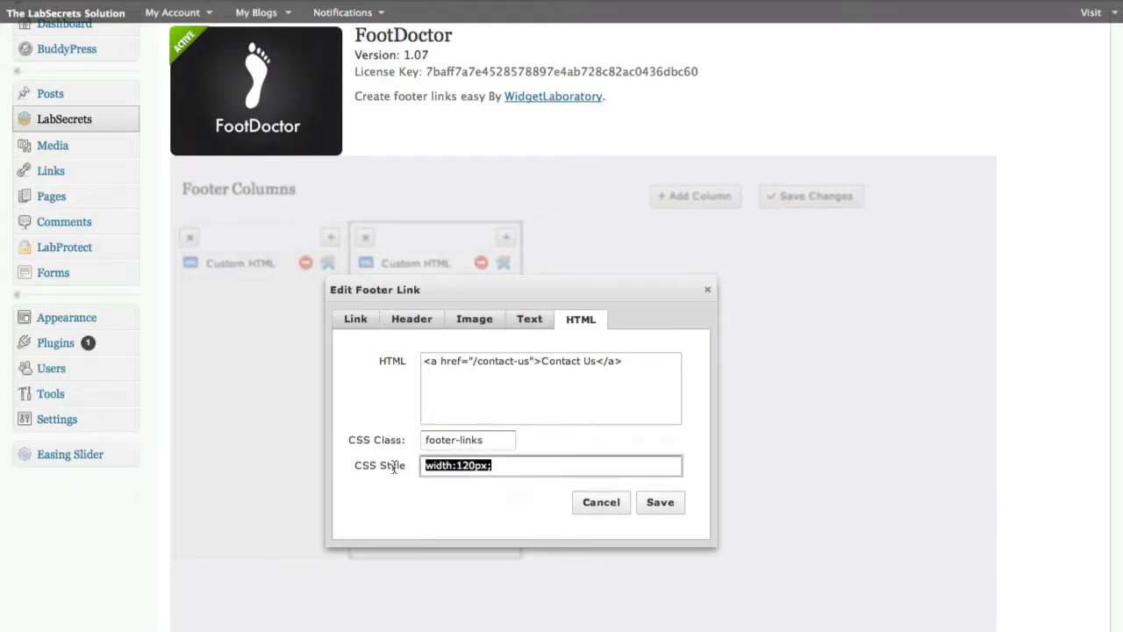
pyautogui.click(438, 500)
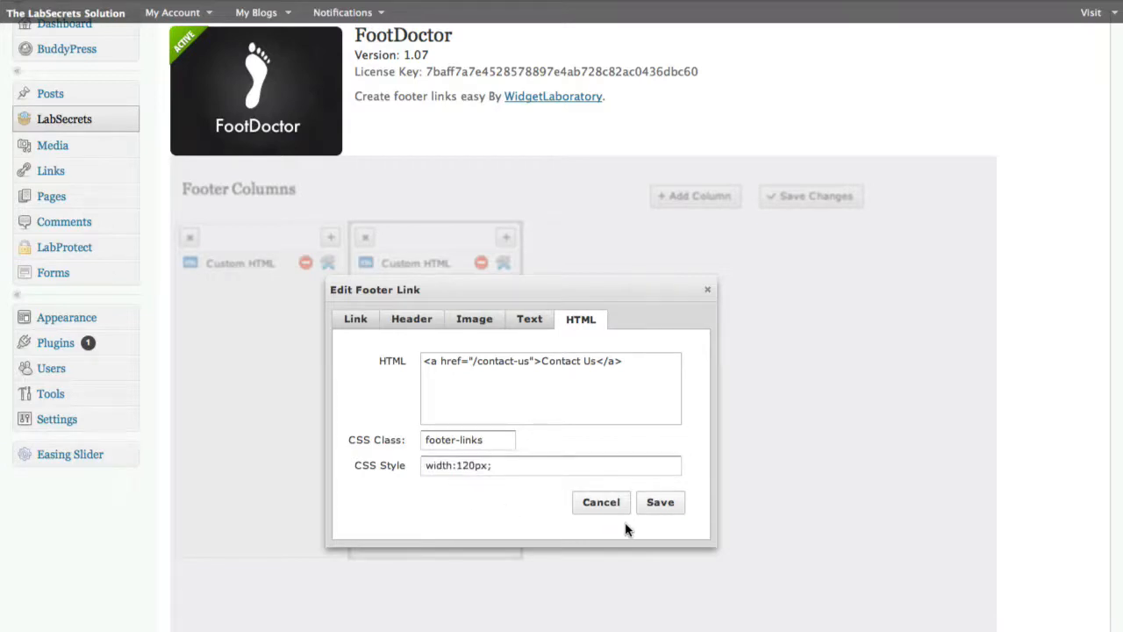
pyautogui.click(653, 509)
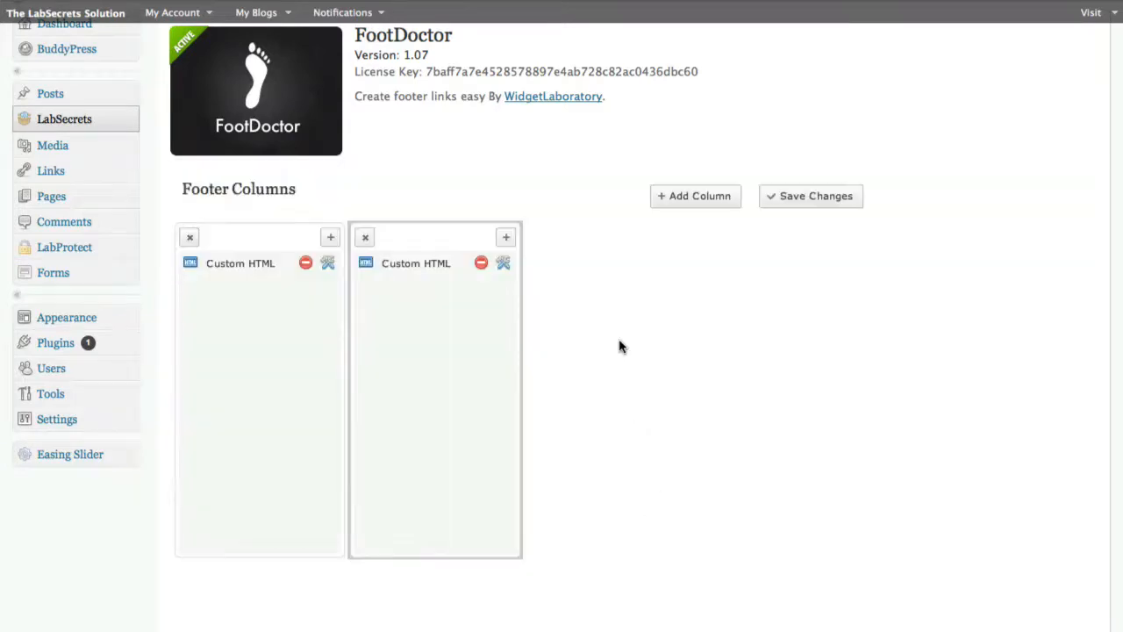
# Save the FootDoctor footer column changes and reload the site's front end to check the footer
pyautogui.click(794, 202)
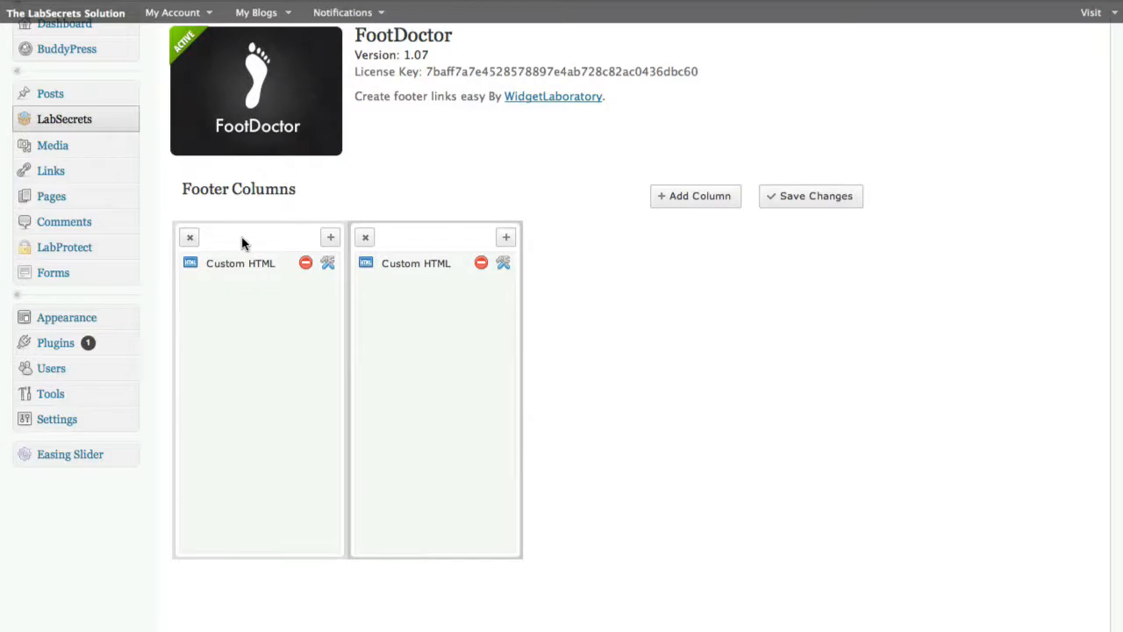
pyautogui.moveTo(242, 242); pyautogui.dragTo(635, 246)
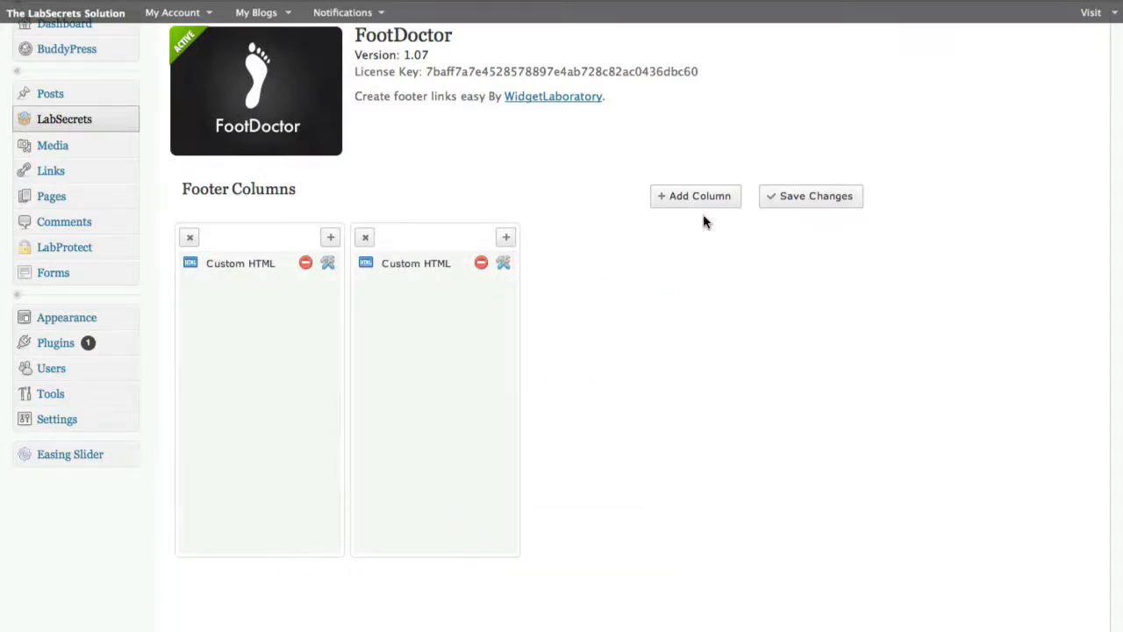
pyautogui.click(785, 202)
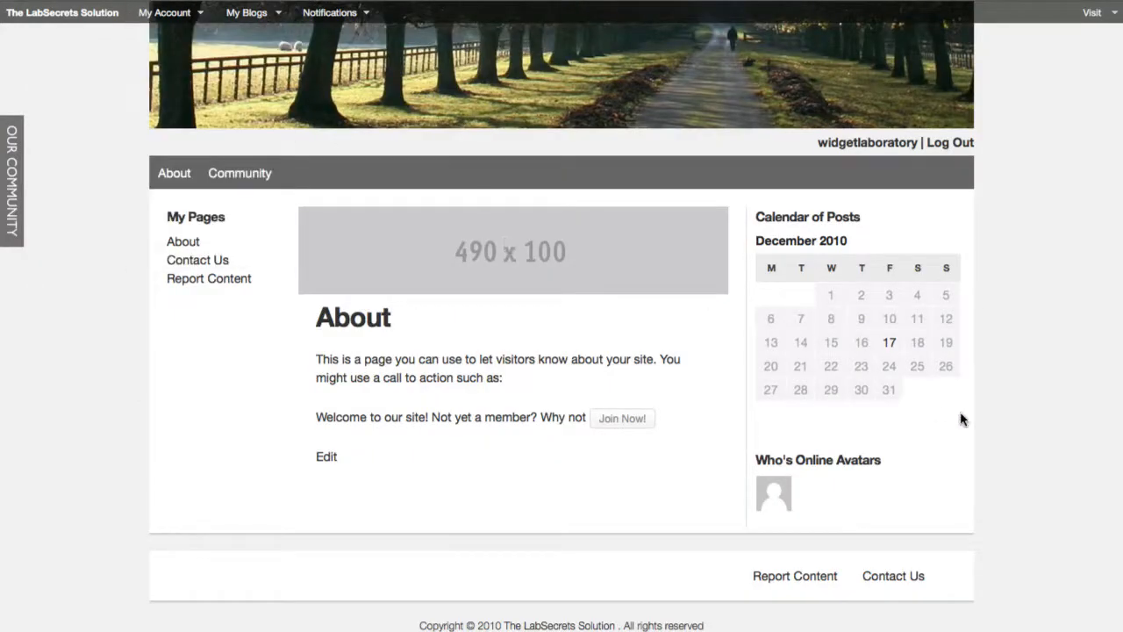
pyautogui.press('super+r')
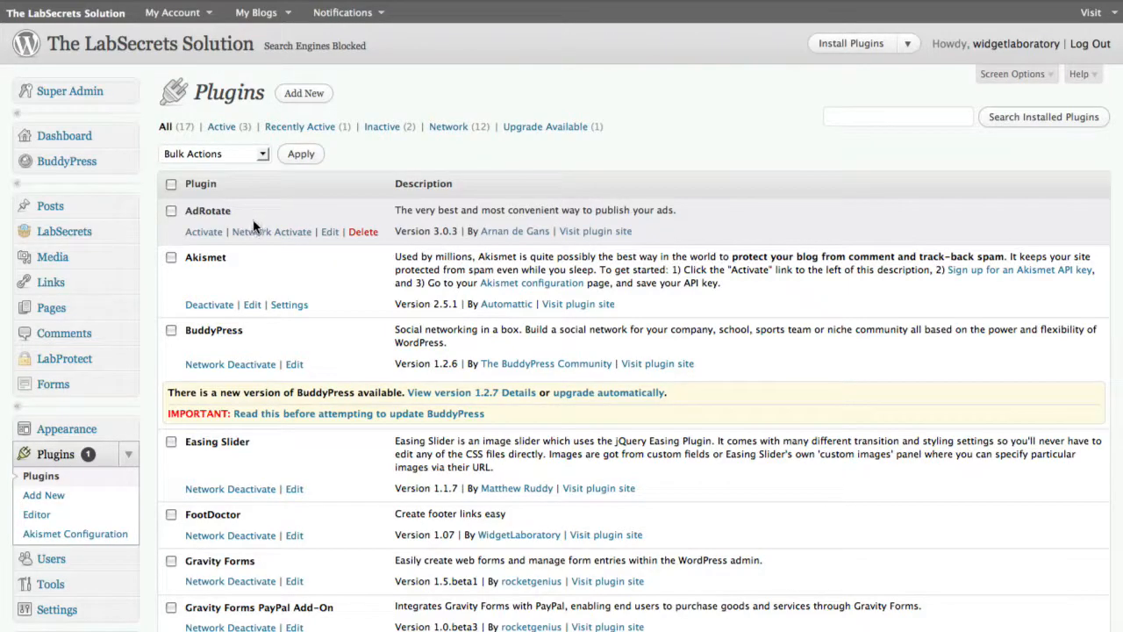
# Look through the installed plugins and activate AdRotate
pyautogui.scroll(-5, 360, 263)
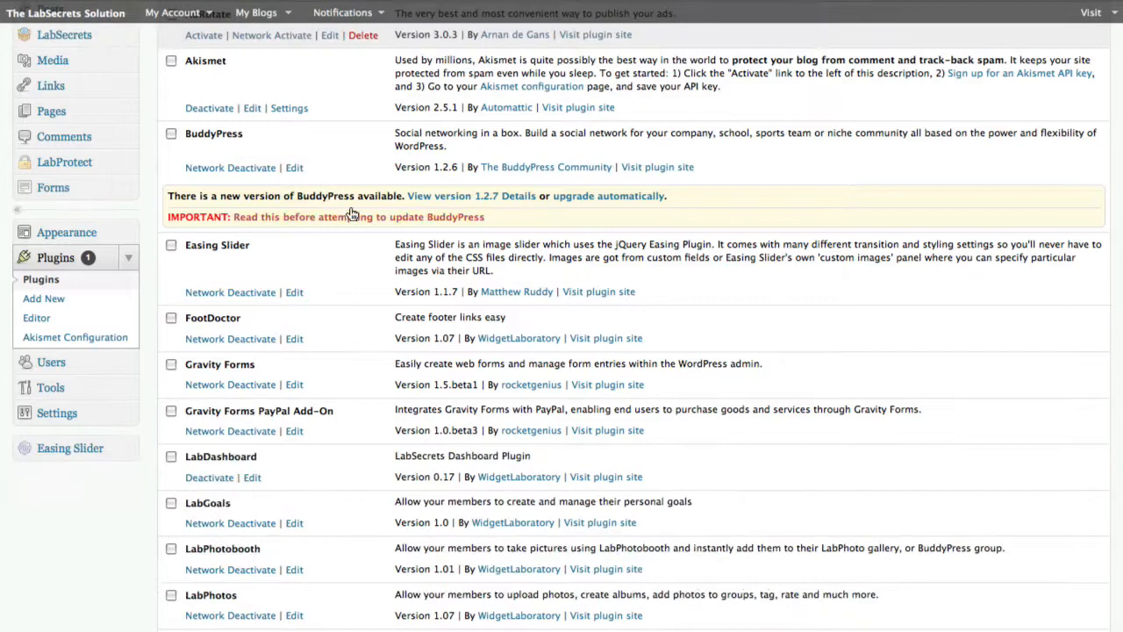
pyautogui.scroll(-8, 329, 114)
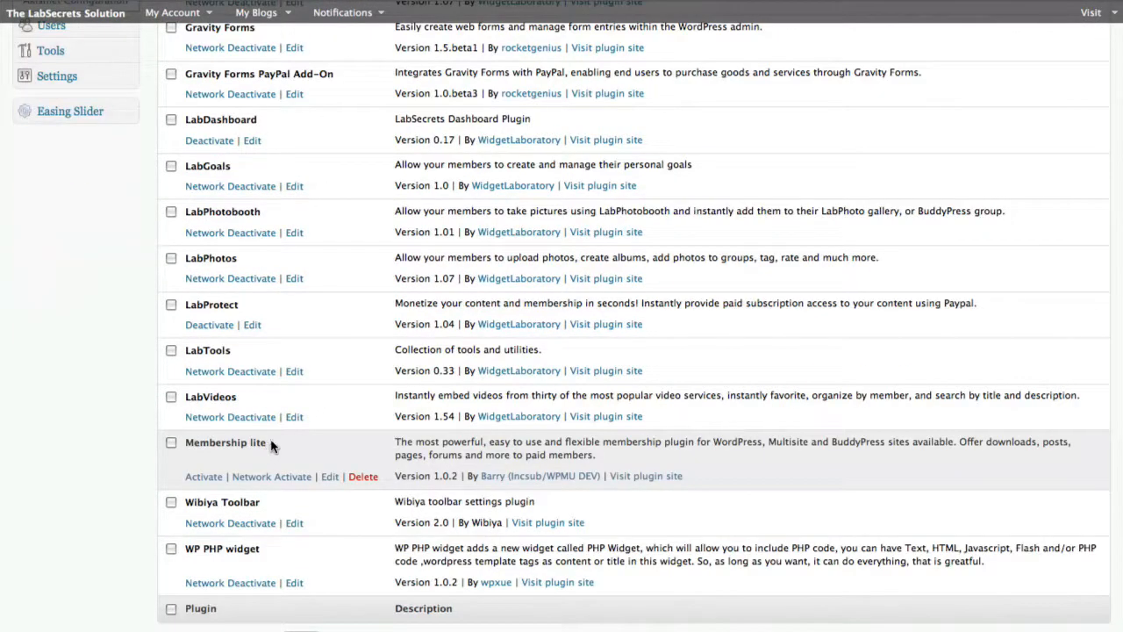
pyautogui.scroll(13, 325, 427)
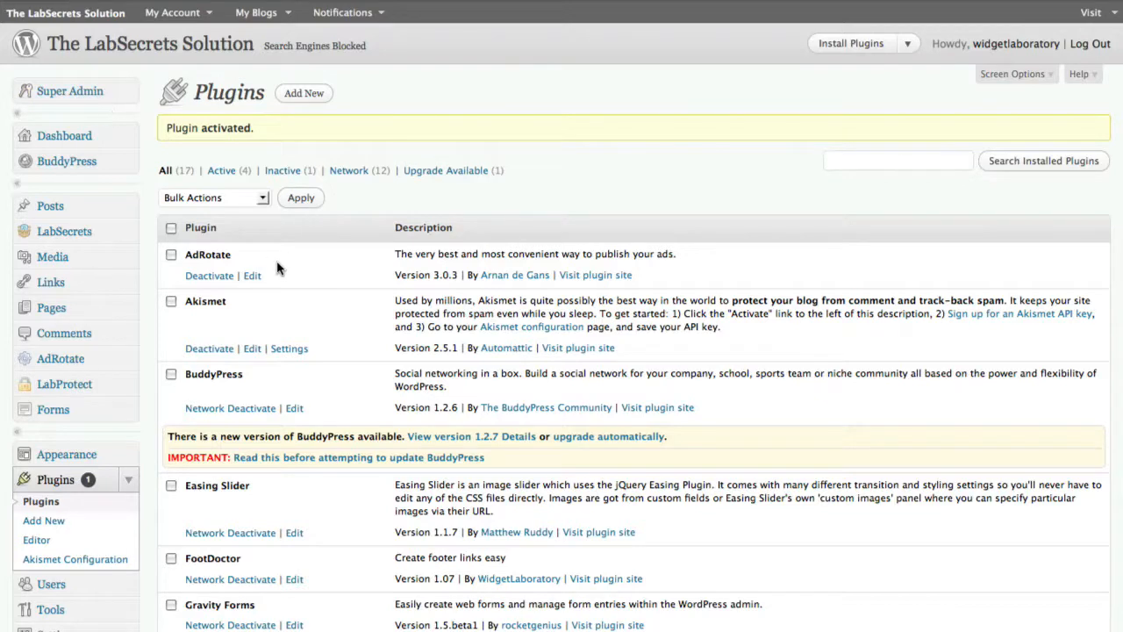
# Collapse the Plugins submenu and open AdRotate's Ad Management page
pyautogui.click(128, 480)
pyautogui.scroll(-1, 131, 477)
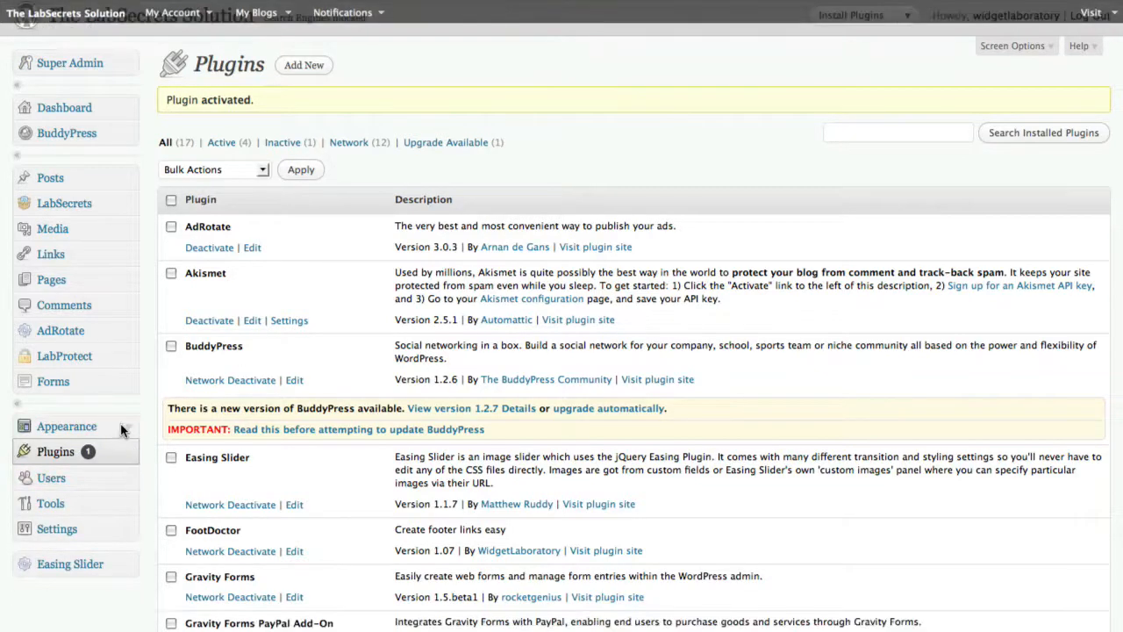
pyautogui.click(92, 341)
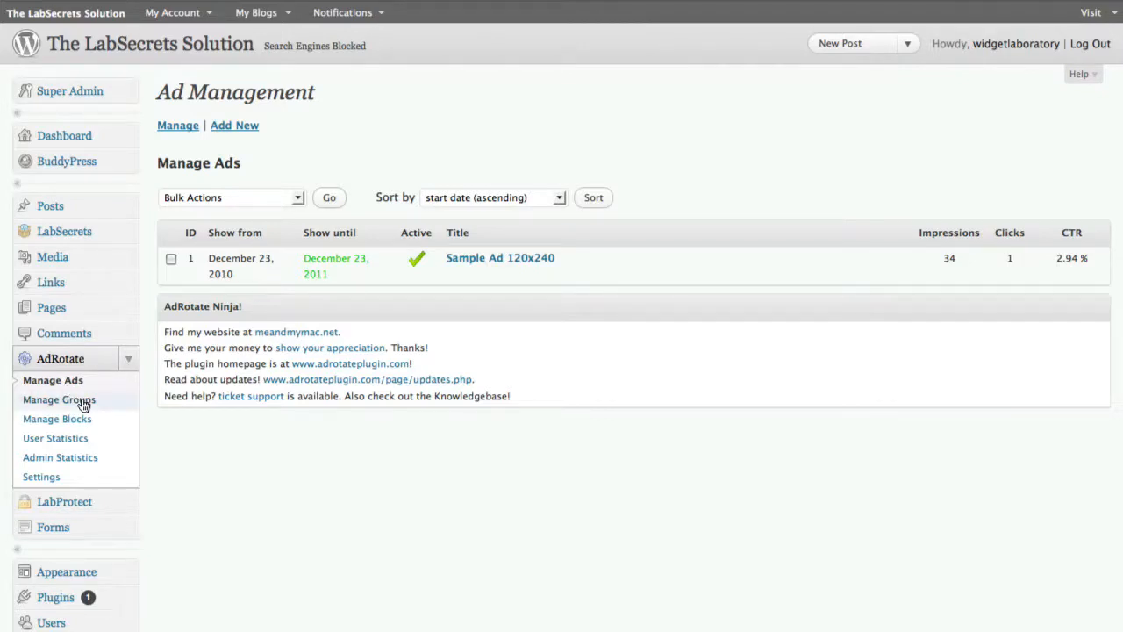
pyautogui.click(271, 2)
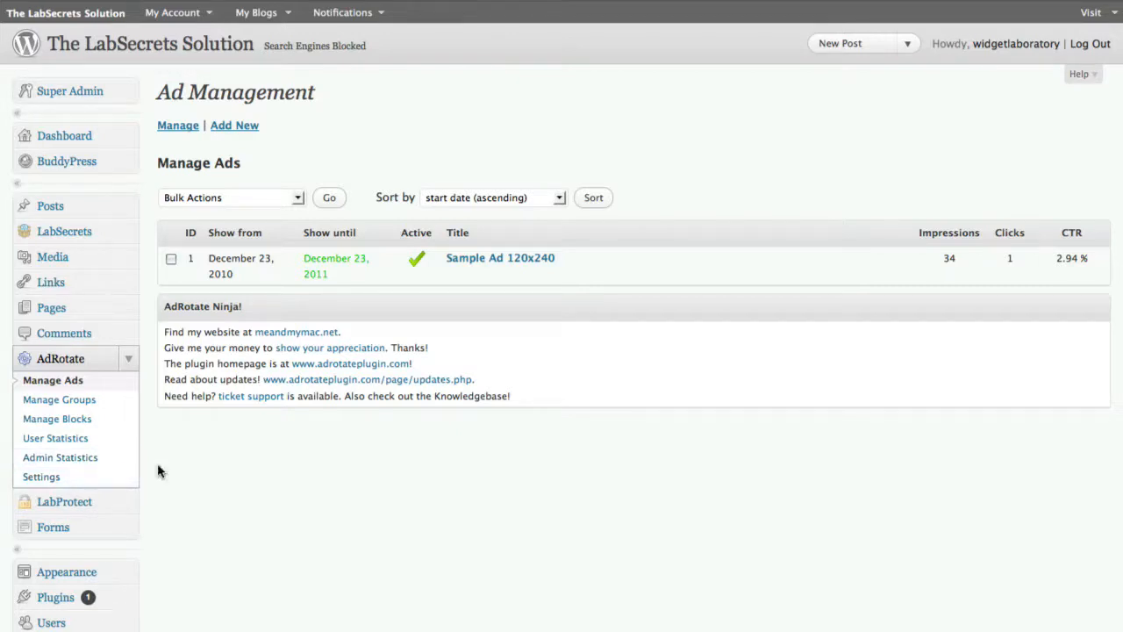
# Open the Upload New Media page separately, keeping the AdRotate ad list open
pyautogui.click(127, 261)
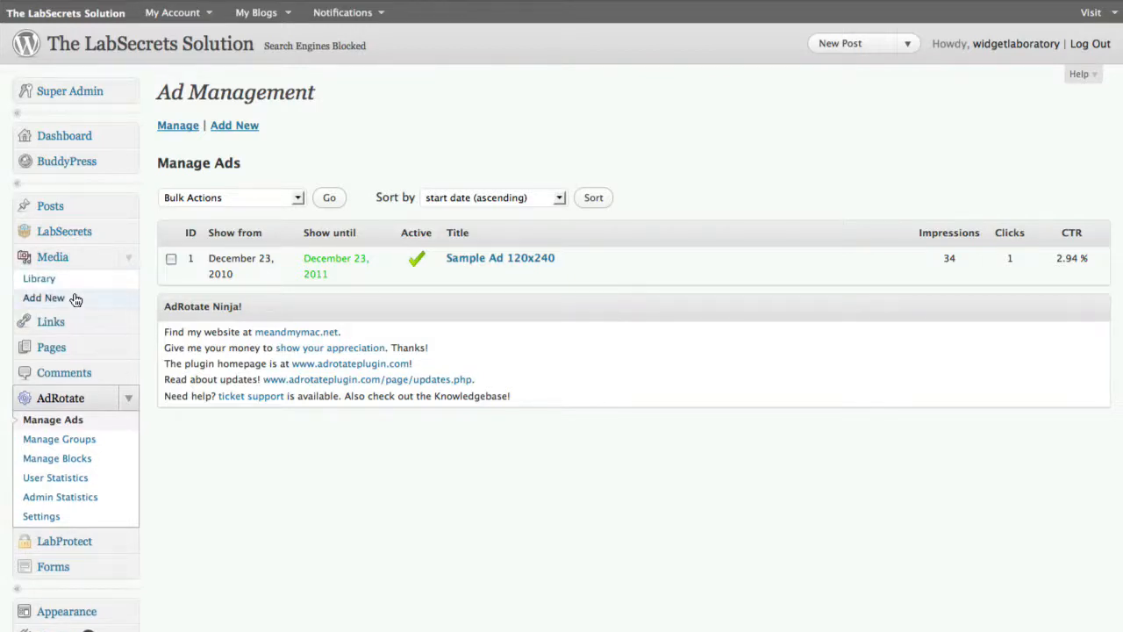
pyautogui.rightClick(56, 302)
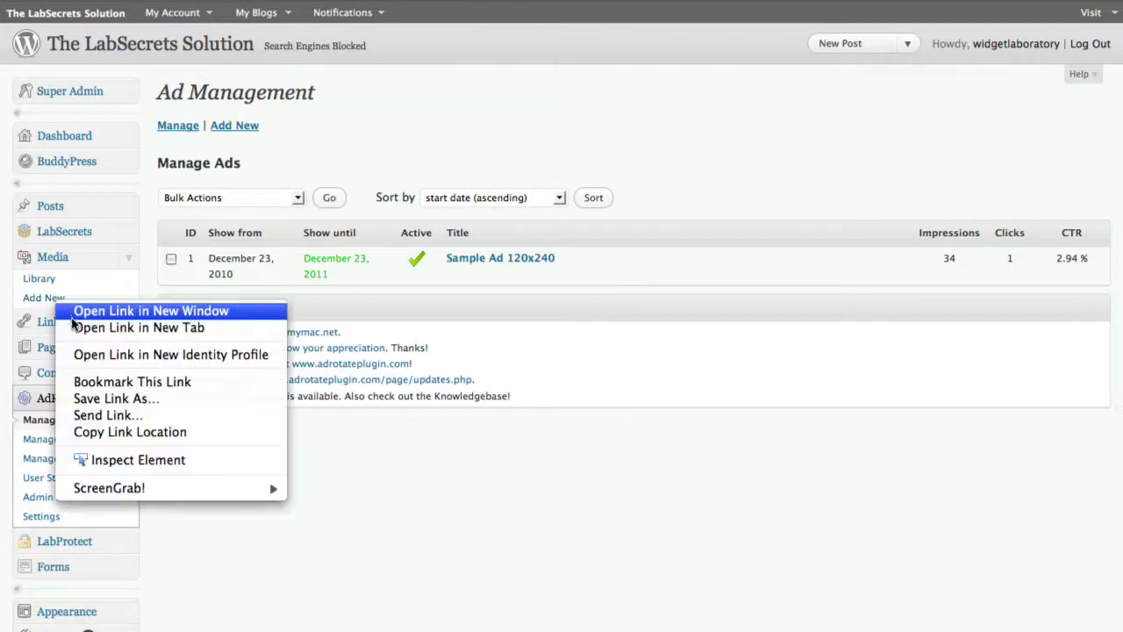
pyautogui.click(76, 311)
pyautogui.click(341, 1)
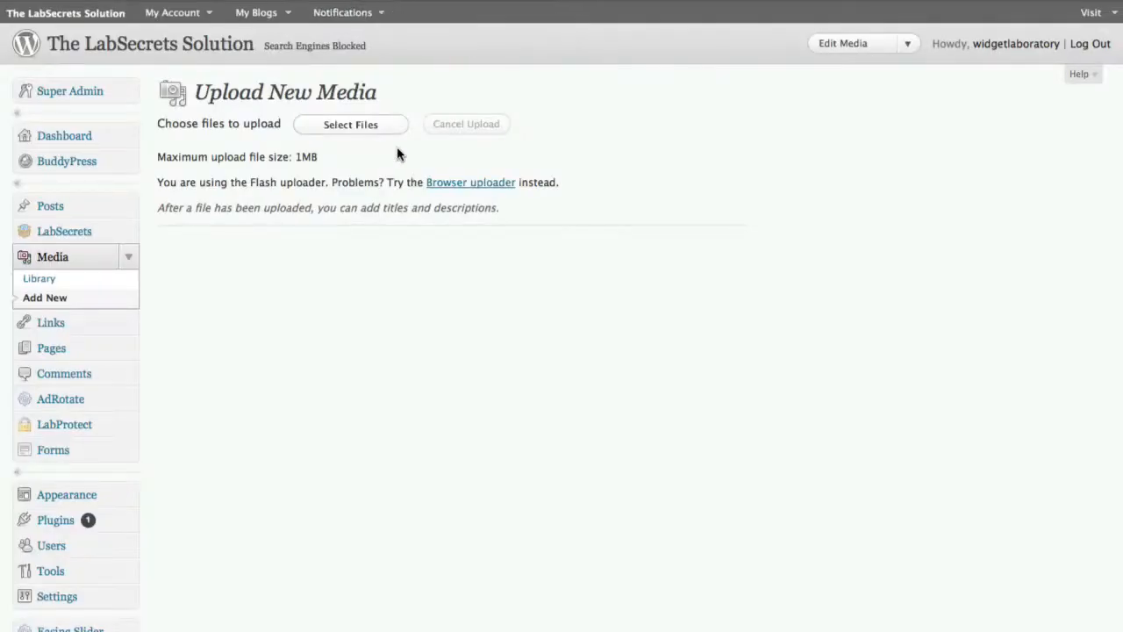
# Upload sample-ad-120x240.jpg from the Desktop to the media library and view its file details
pyautogui.click(351, 125)
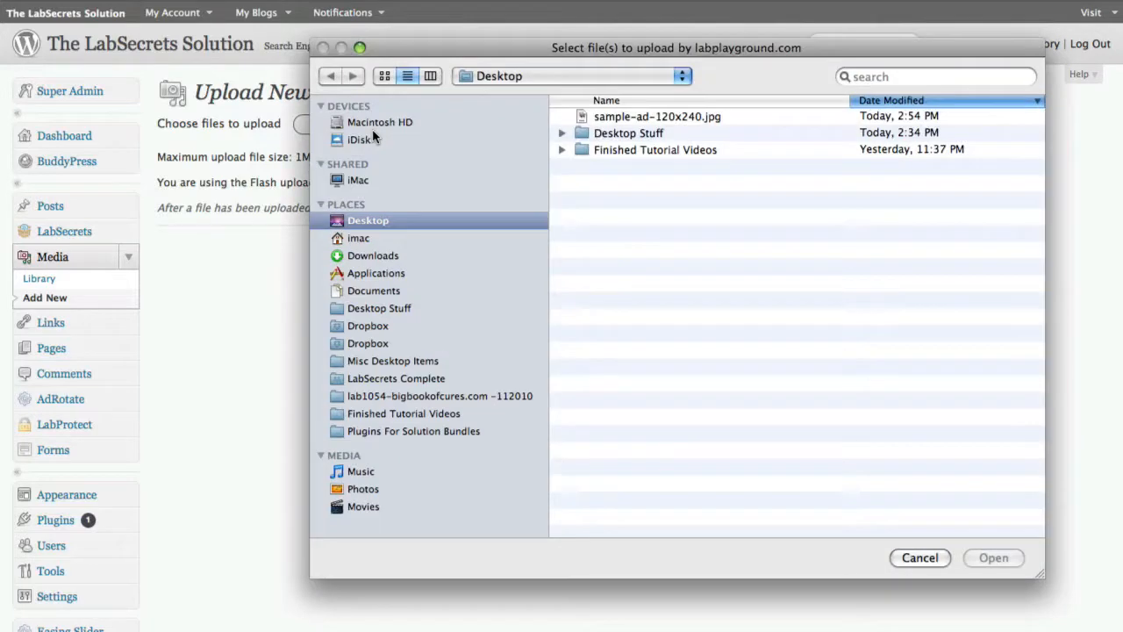
pyautogui.click(603, 121)
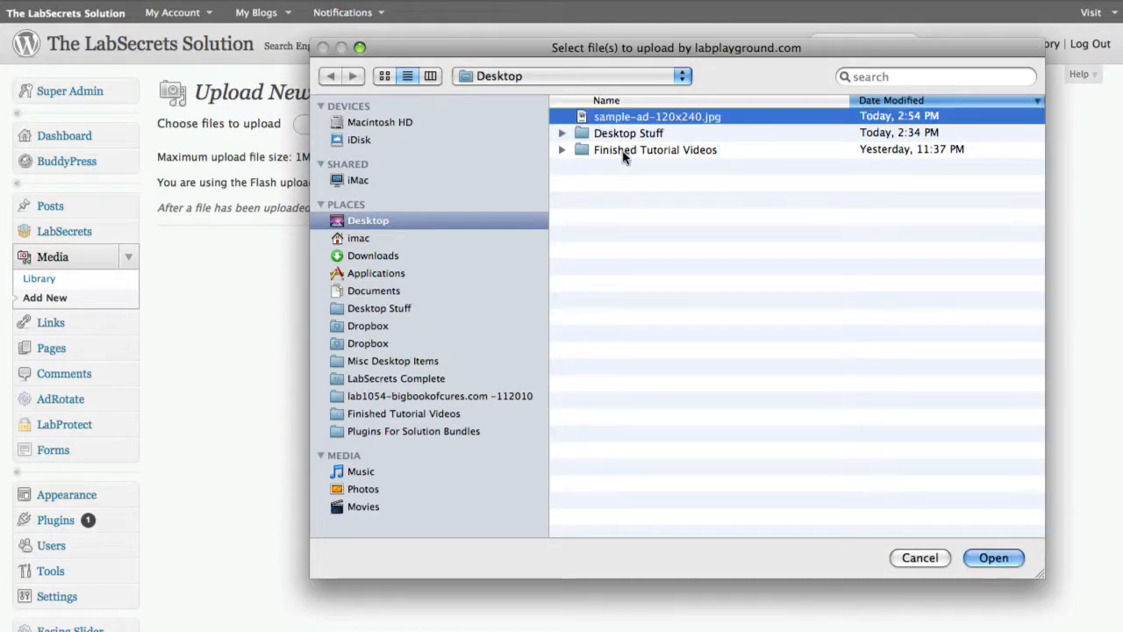
pyautogui.click(985, 557)
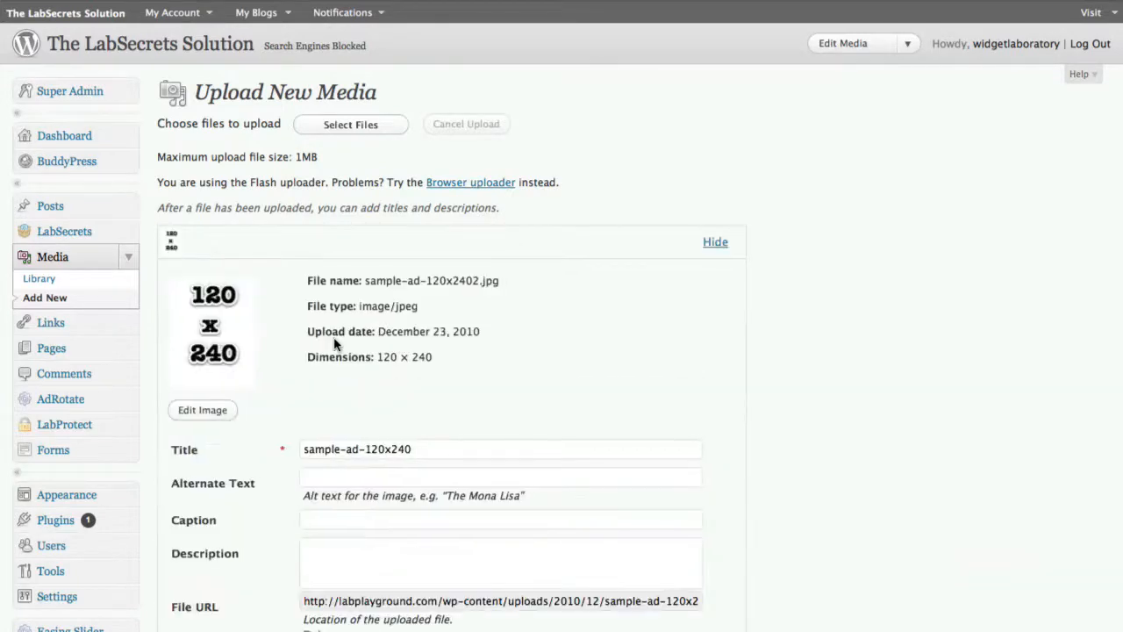
pyautogui.scroll(-3, 371, 348)
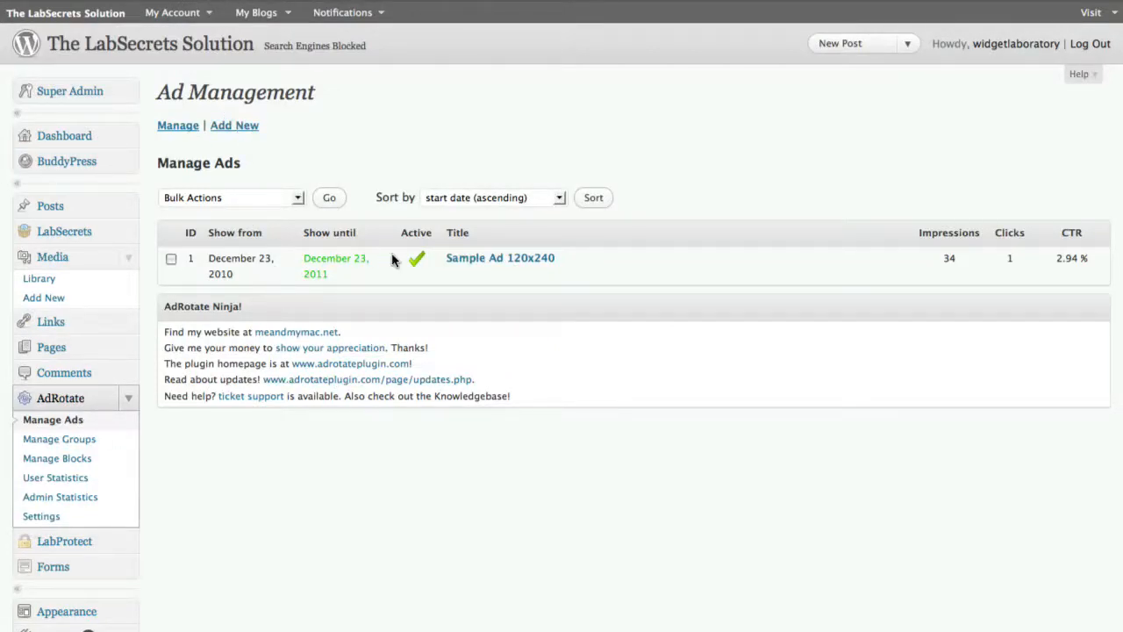
# Open the Sample Ad 120x240 ad for editing in AdRotate and examine its title
pyautogui.click(458, 261)
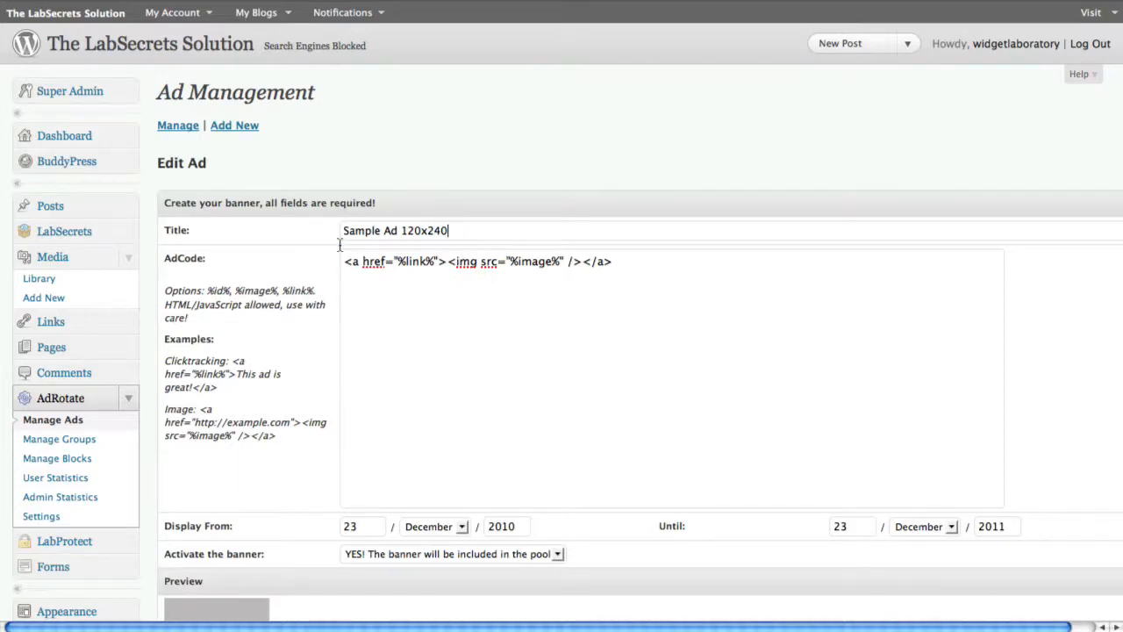
pyautogui.press('super+a')
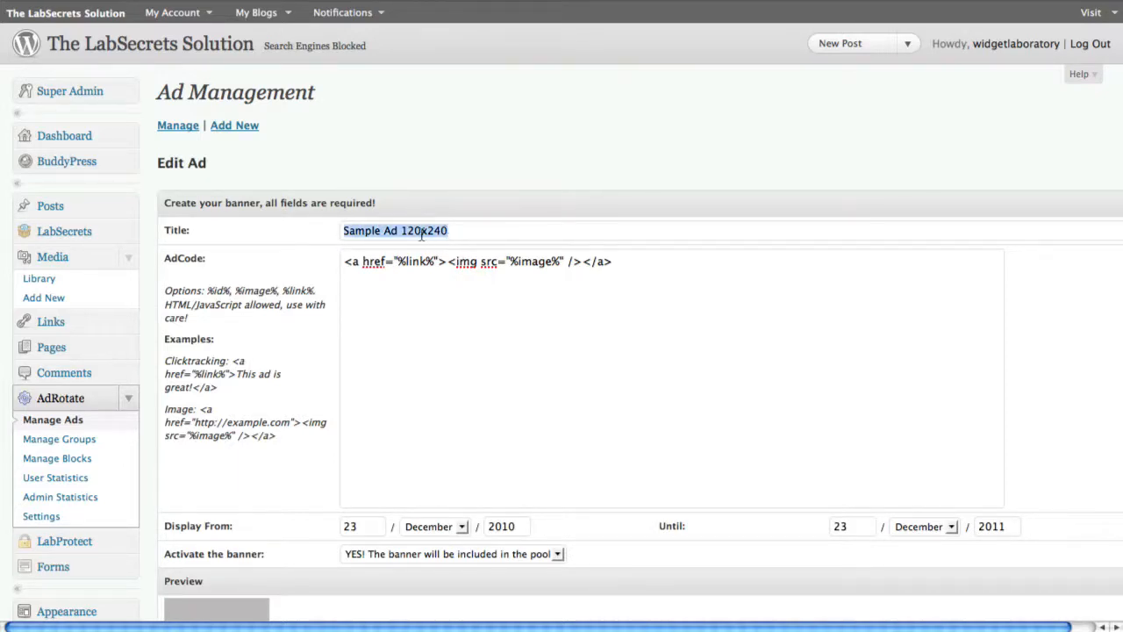
pyautogui.click(387, 315)
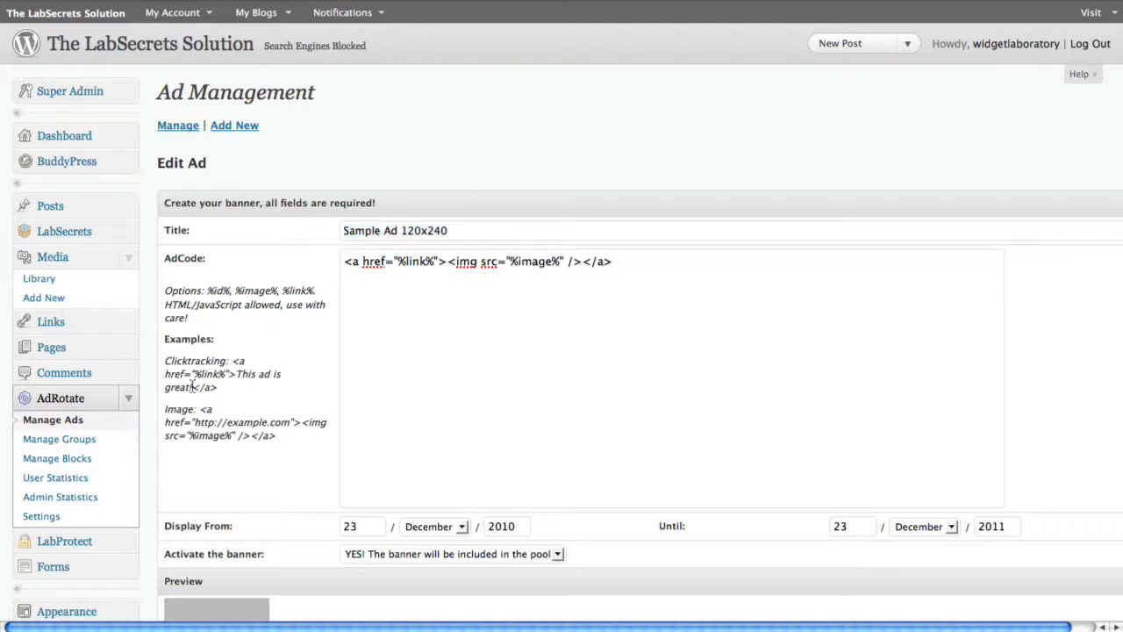
pyautogui.moveTo(200, 408); pyautogui.dragTo(284, 449)
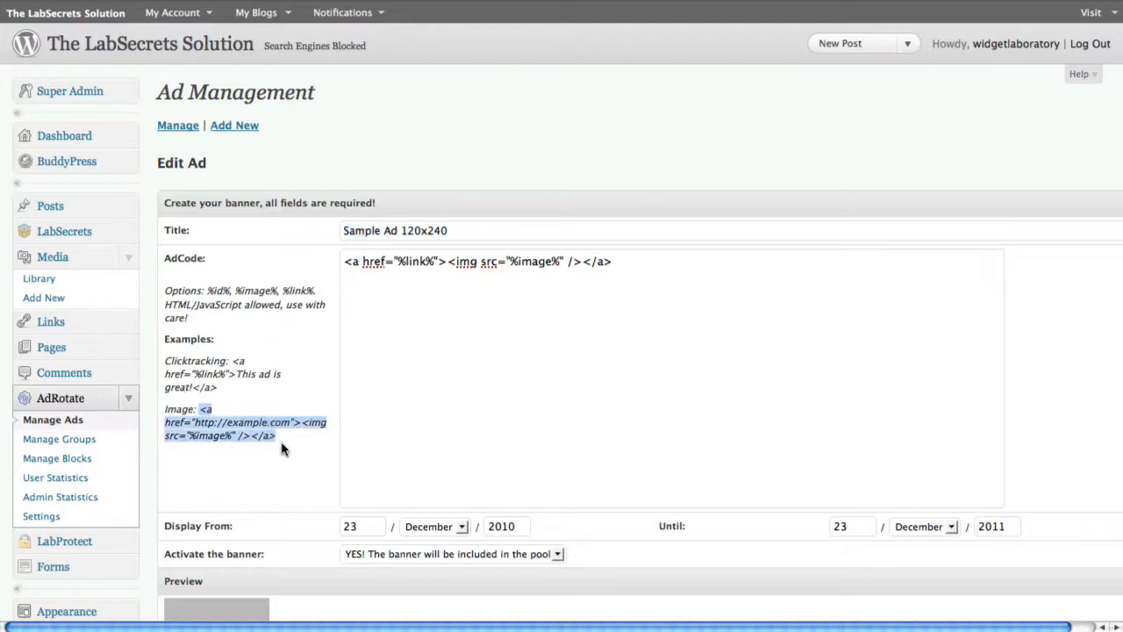
pyautogui.rightClick(281, 448)
pyautogui.click(263, 436)
pyautogui.click(386, 389)
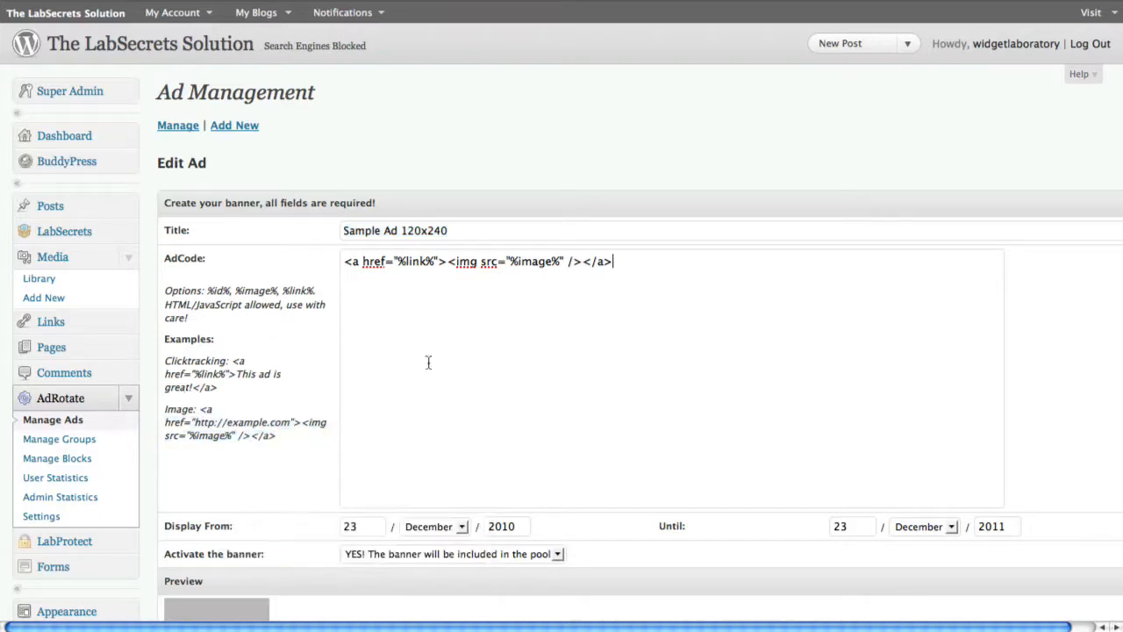
pyautogui.press('Return')
pyautogui.press('Return')
pyautogui.press('super+v')
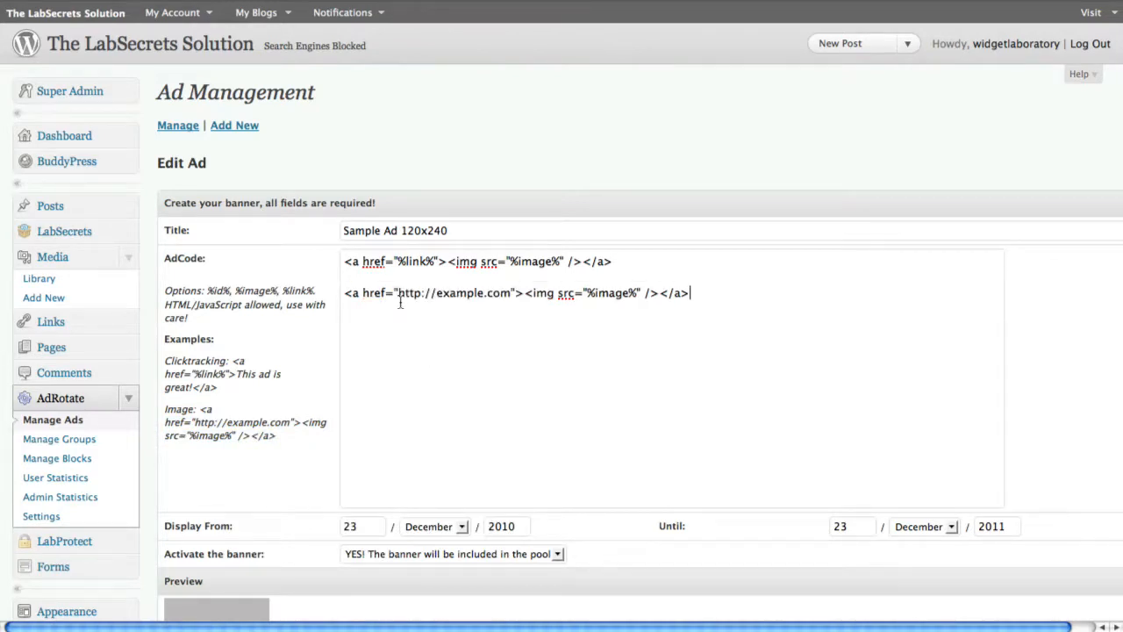
pyautogui.moveTo(399, 301); pyautogui.dragTo(511, 291)
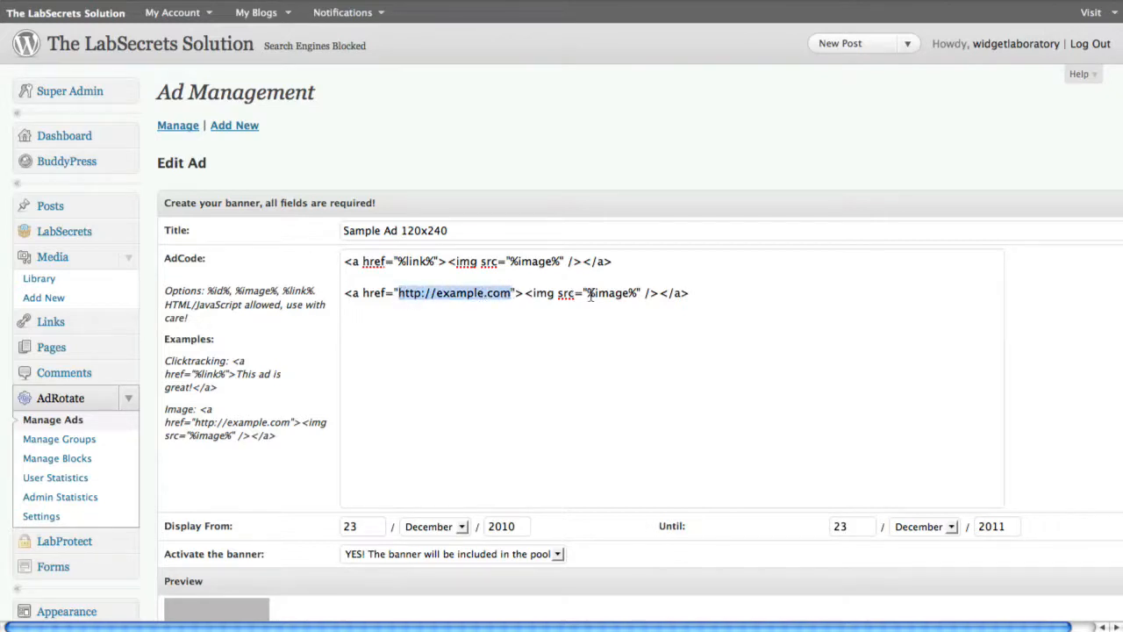
pyautogui.moveTo(586, 295); pyautogui.dragTo(637, 295)
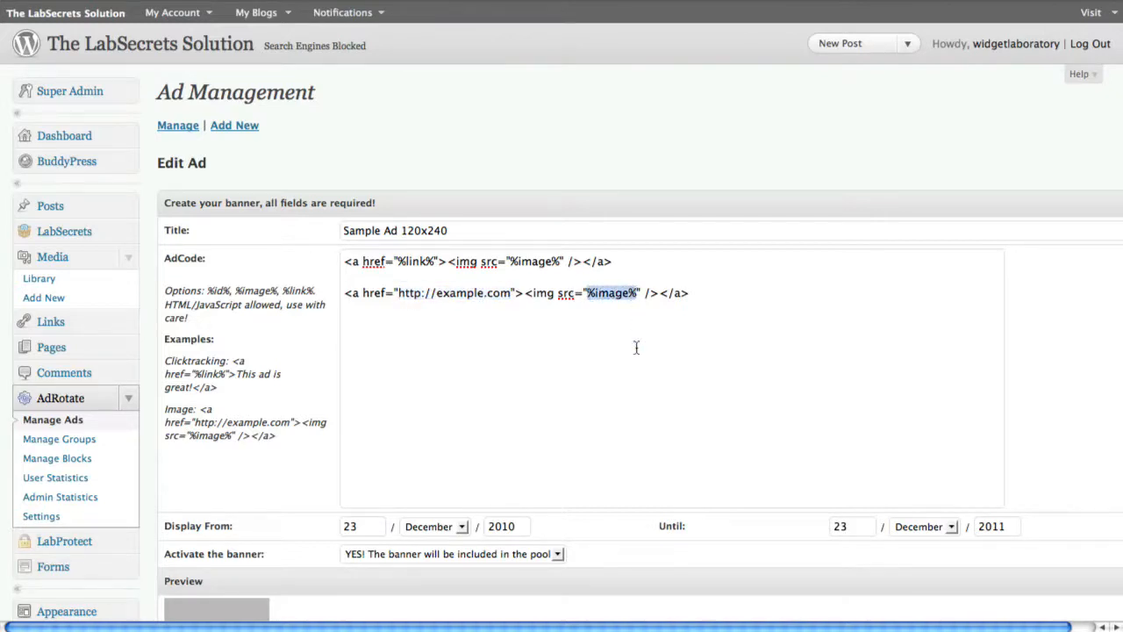
pyautogui.click(567, 347)
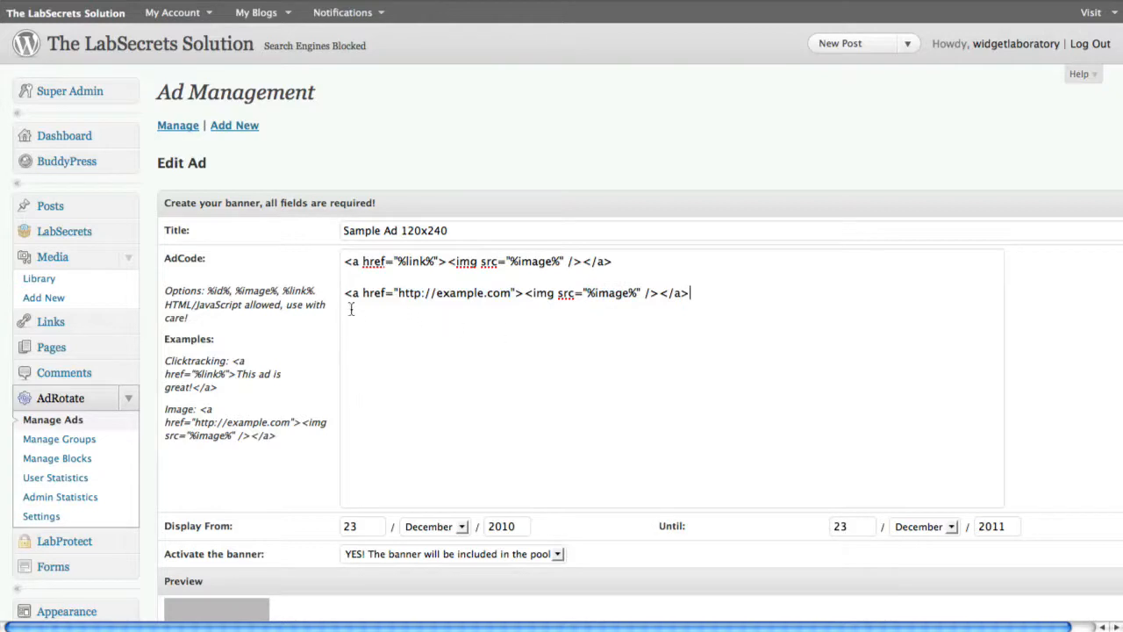
pyautogui.moveTo(345, 298); pyautogui.dragTo(472, 351)
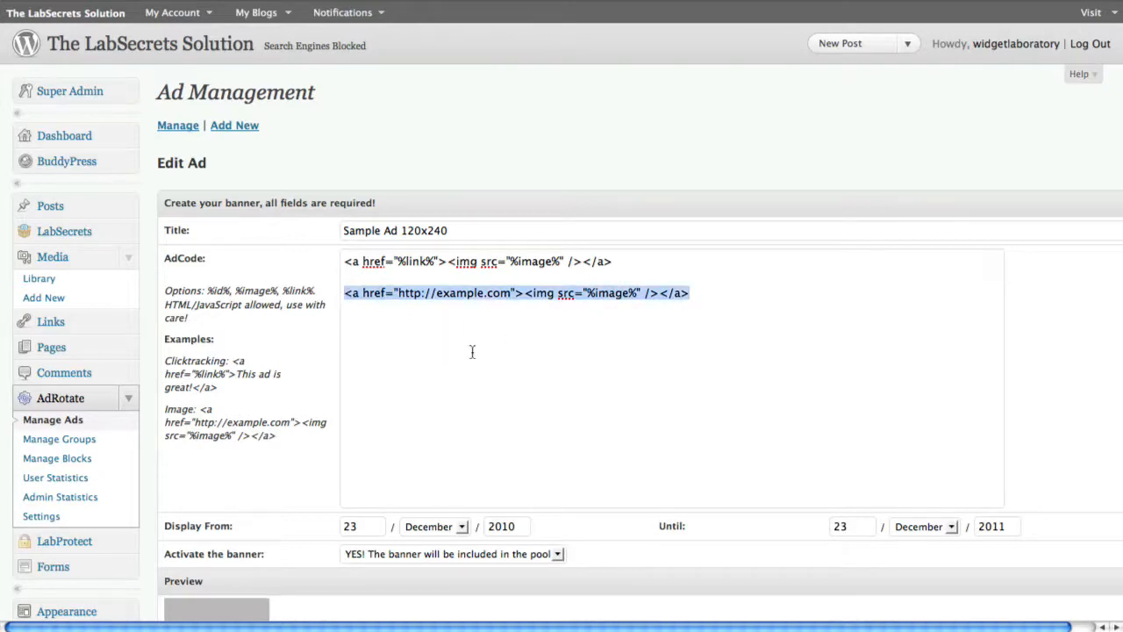
pyautogui.press('BackSpace')
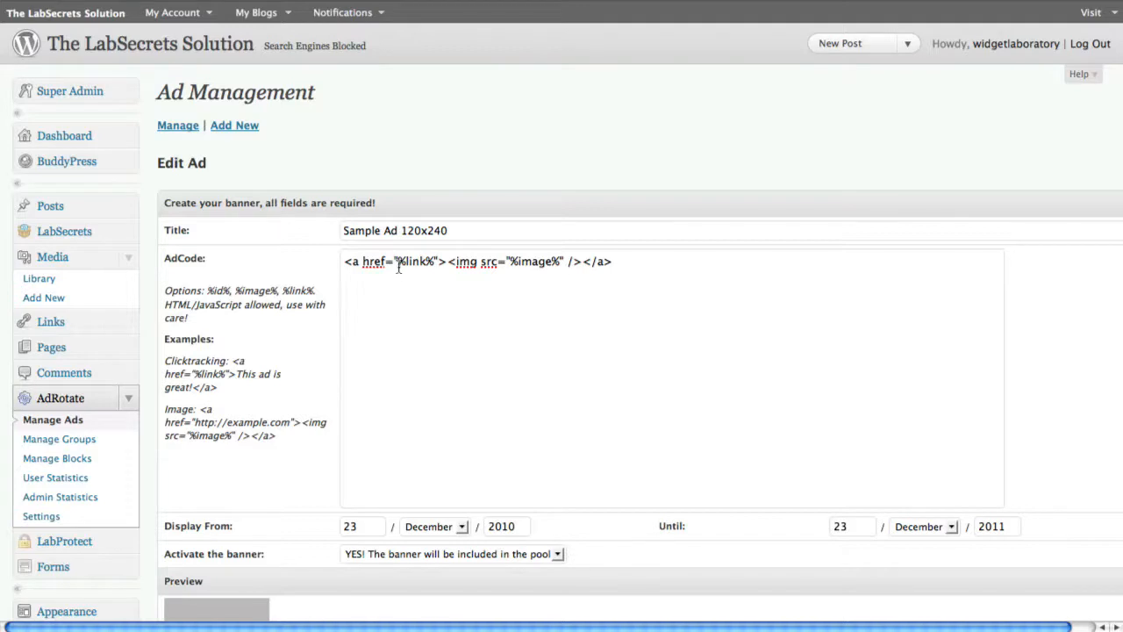
# Examine the %link% and %image% placeholders in the original AdCode line
pyautogui.moveTo(398, 265); pyautogui.dragTo(429, 266)
pyautogui.click(504, 290)
pyautogui.moveTo(510, 262); pyautogui.dragTo(559, 261)
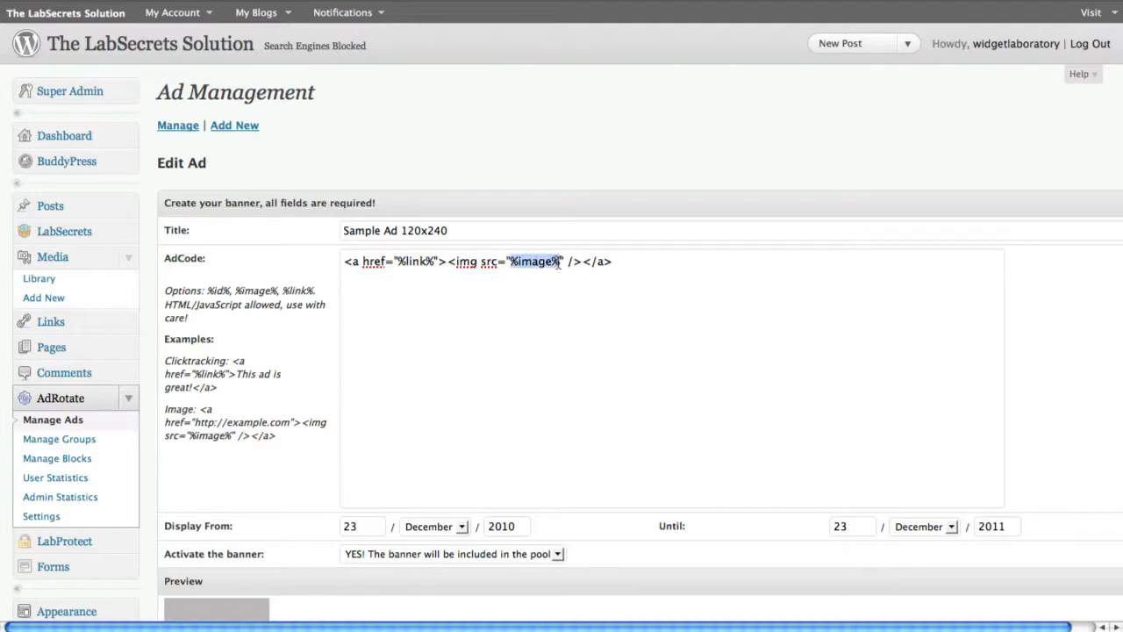
pyautogui.click(586, 325)
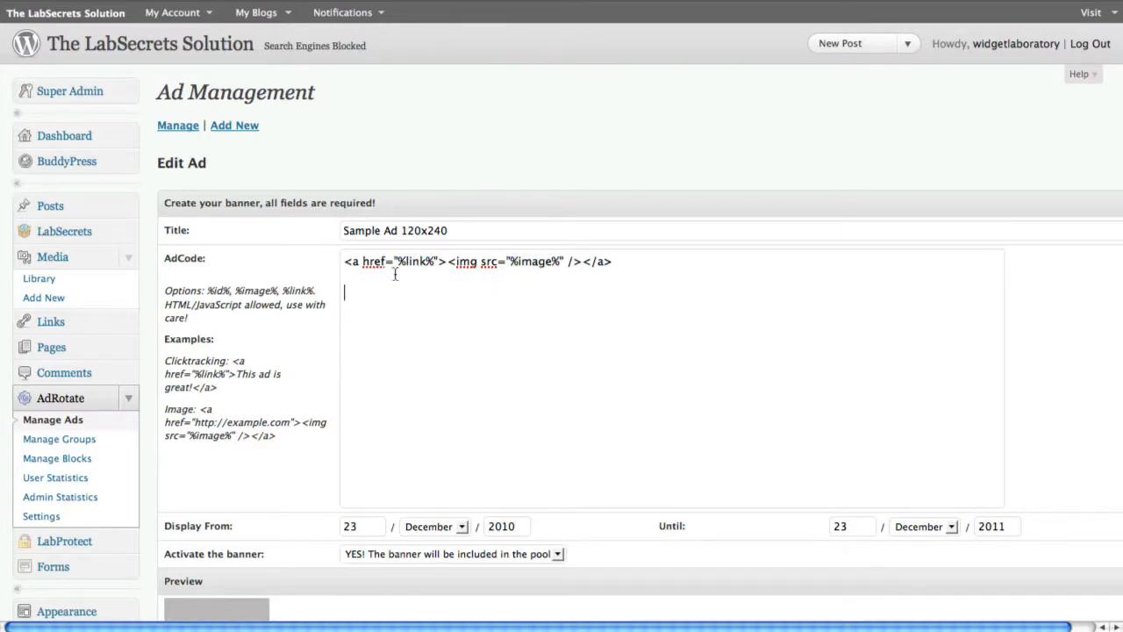
# Replace the %link% placeholder in the AdCode with labsecrets.com
pyautogui.moveTo(399, 266); pyautogui.dragTo(431, 272)
pyautogui.write('labsect')
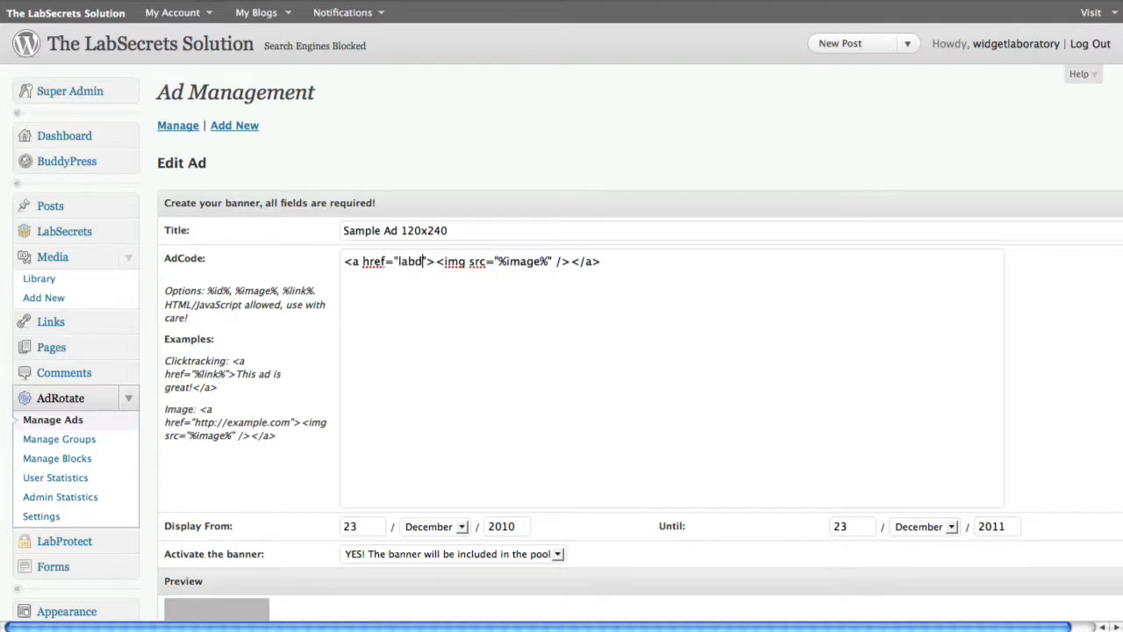
pyautogui.press('BackSpace')
pyautogui.write('rets.com')
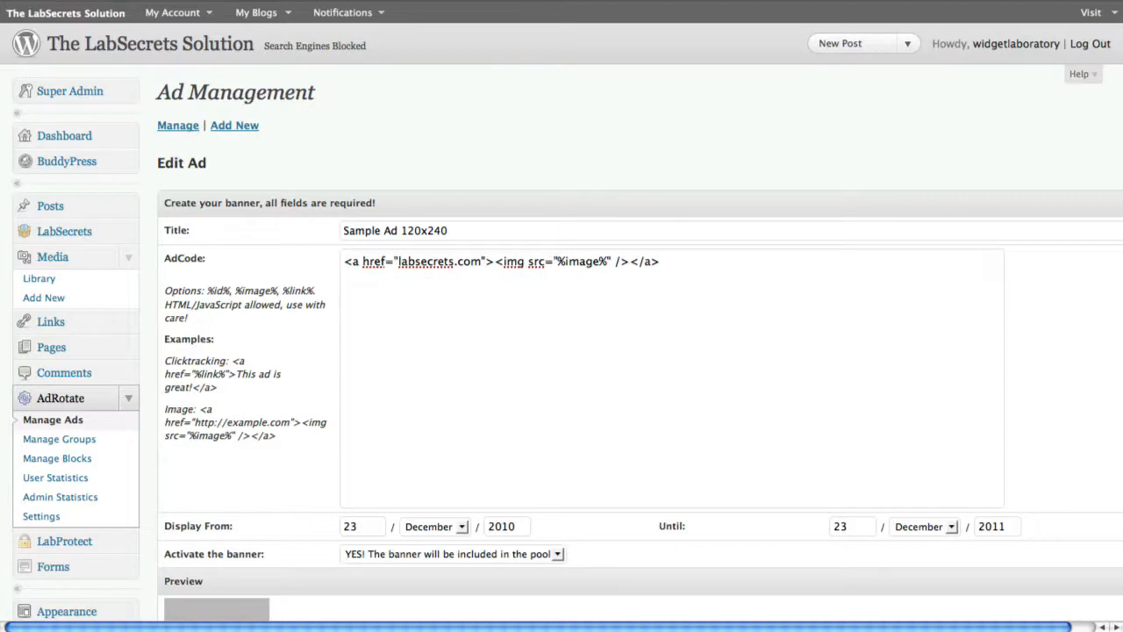
# Remove labsecrets.com from the AdCode's href and restore the %link% placeholder
pyautogui.press('BackSpace')
pyautogui.press('BackSpace')
pyautogui.press('BackSpace')
pyautogui.press('BackSpace')
pyautogui.press('BackSpace')
pyautogui.press('BackSpace')
pyautogui.press('BackSpace')
pyautogui.press('BackSpace')
pyautogui.press('BackSpace')
pyautogui.press('BackSpace')
pyautogui.press('BackSpace')
pyautogui.press('BackSpace')
pyautogui.press('BackSpace')
pyautogui.press('BackSpace')
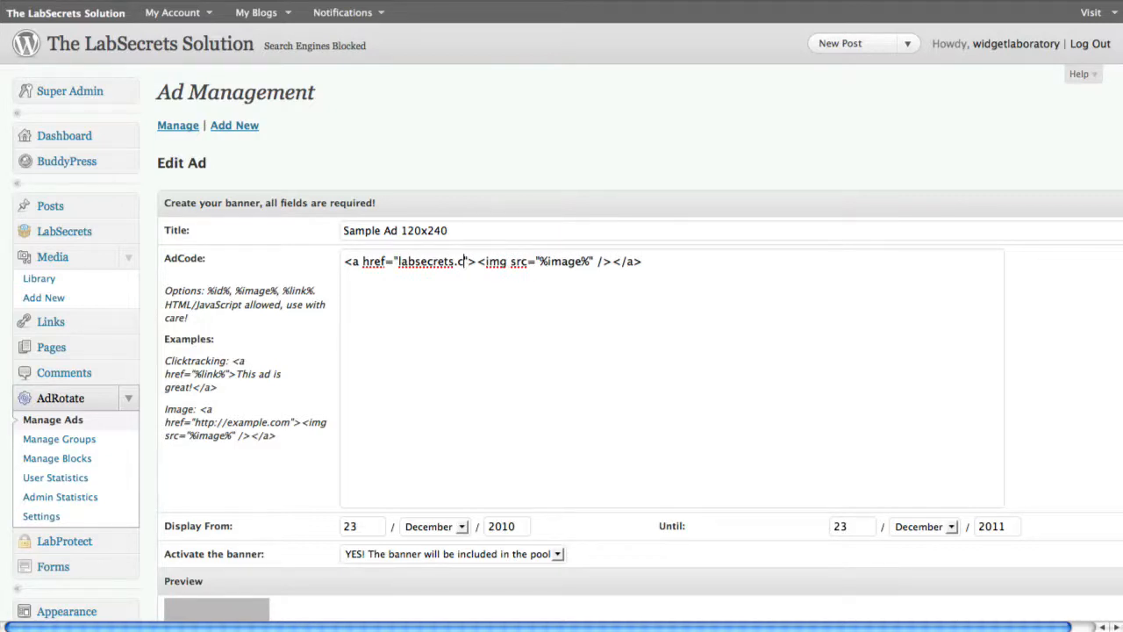
pyautogui.press('BackSpace')
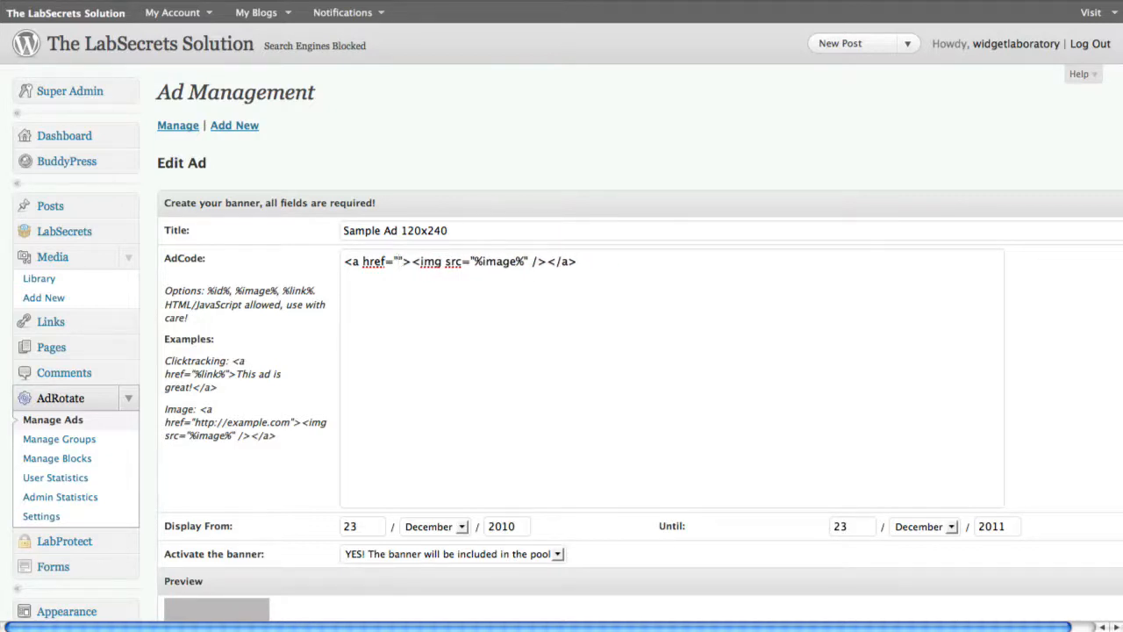
pyautogui.write('%link%')
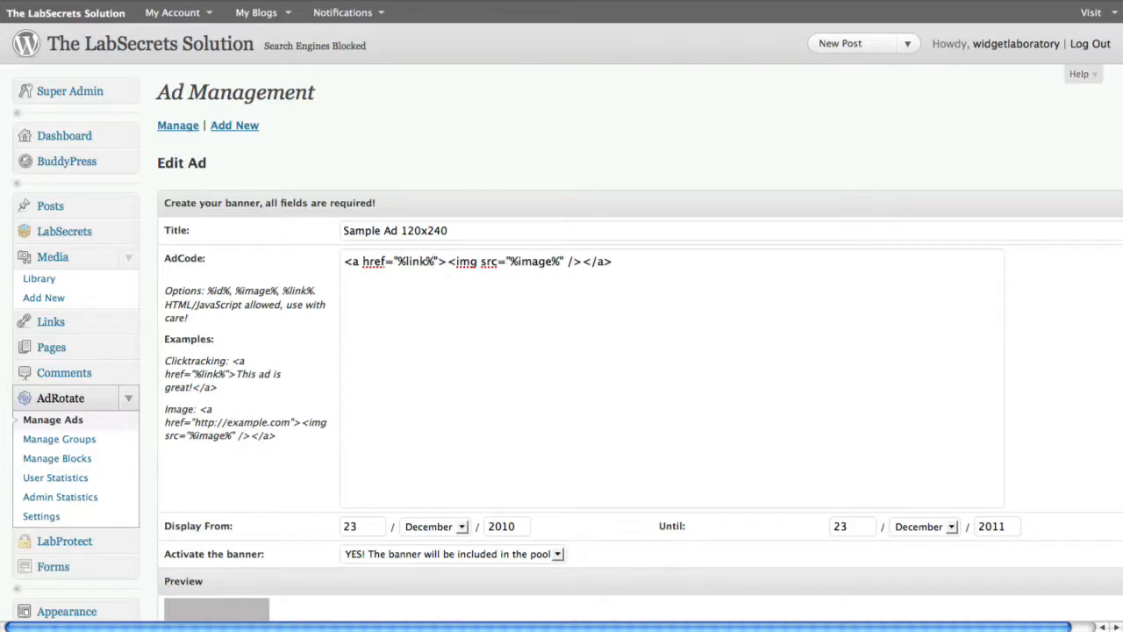
# Highlight the opening link tag and the image tag in the AdCode
pyautogui.moveTo(347, 266); pyautogui.dragTo(445, 266)
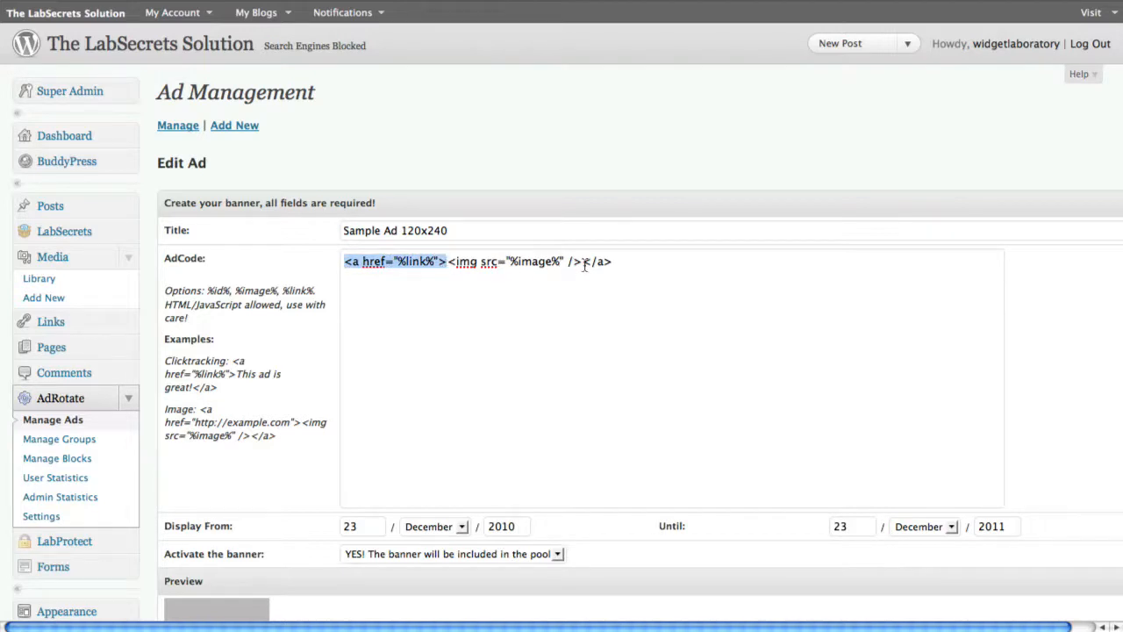
pyautogui.moveTo(584, 265); pyautogui.dragTo(450, 265)
pyautogui.click(499, 371)
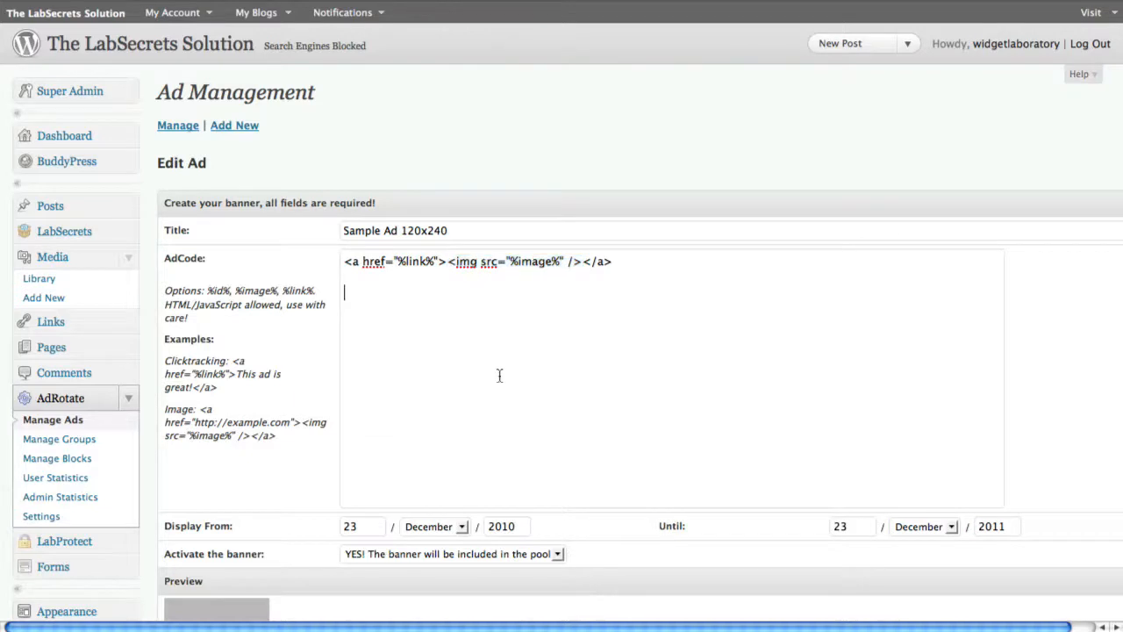
# Review the ad's activation setting and preview, and highlight its PHP code for direct use in a theme
pyautogui.scroll(-3, 496, 368)
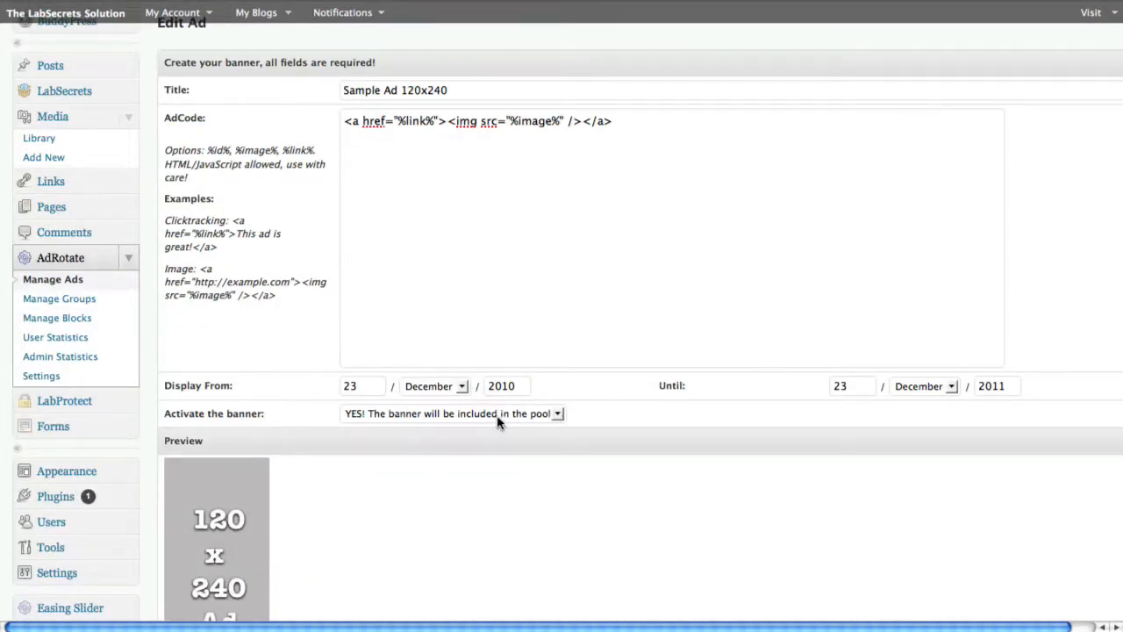
pyautogui.scroll(-2, 496, 421)
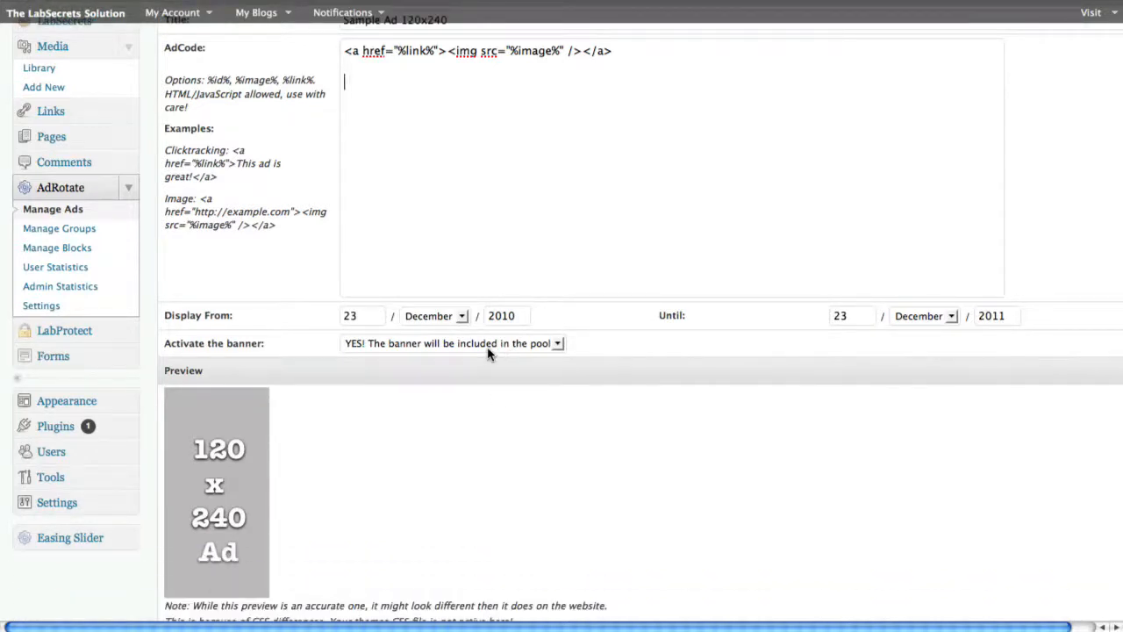
pyautogui.scroll(-5, 488, 350)
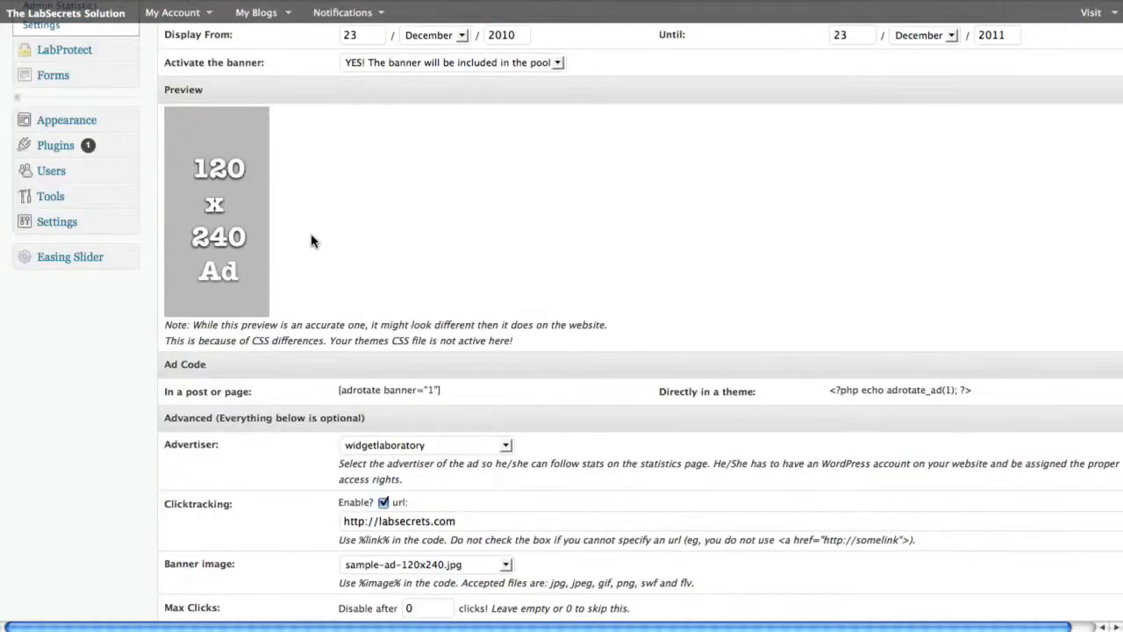
pyautogui.scroll(-2, 439, 283)
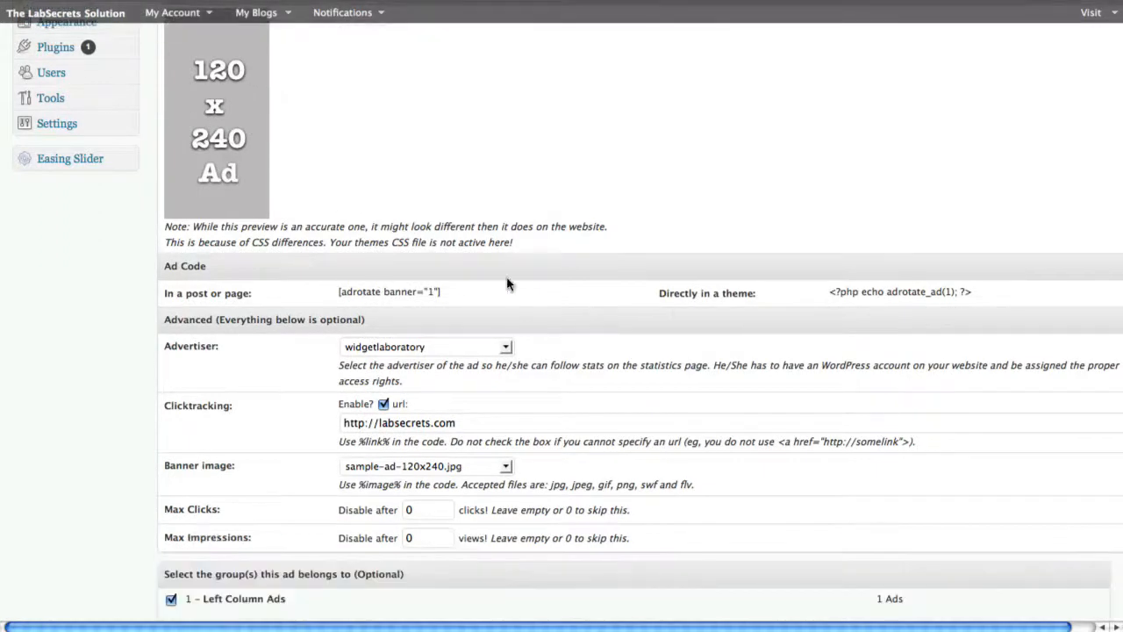
pyautogui.moveTo(823, 299); pyautogui.dragTo(988, 302)
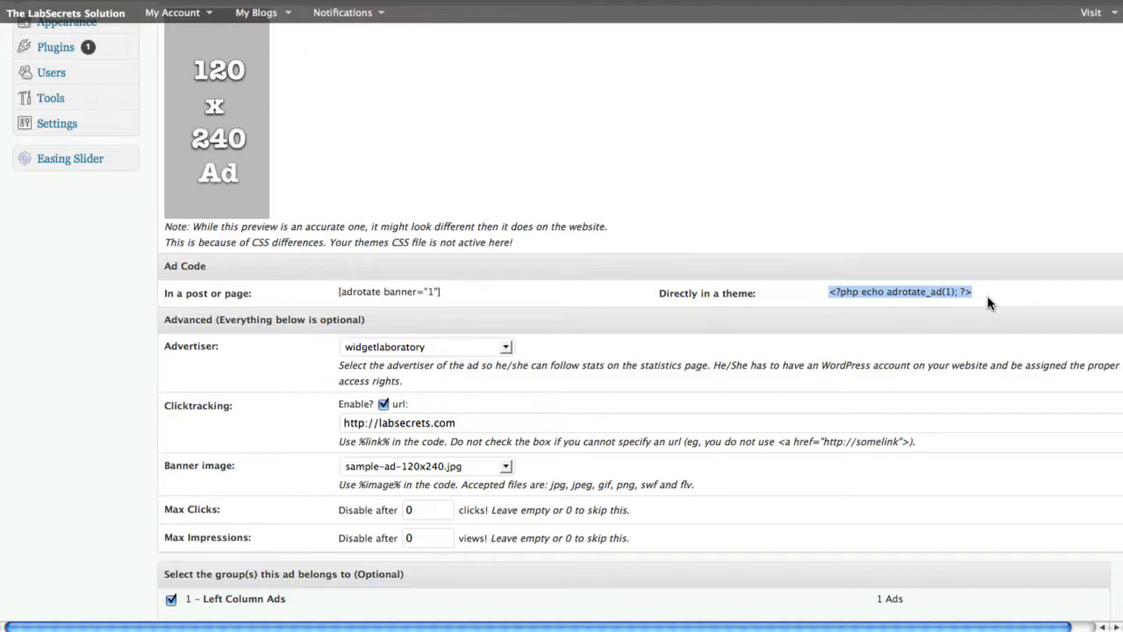
pyautogui.scroll(-2, 677, 274)
pyautogui.click(564, 230)
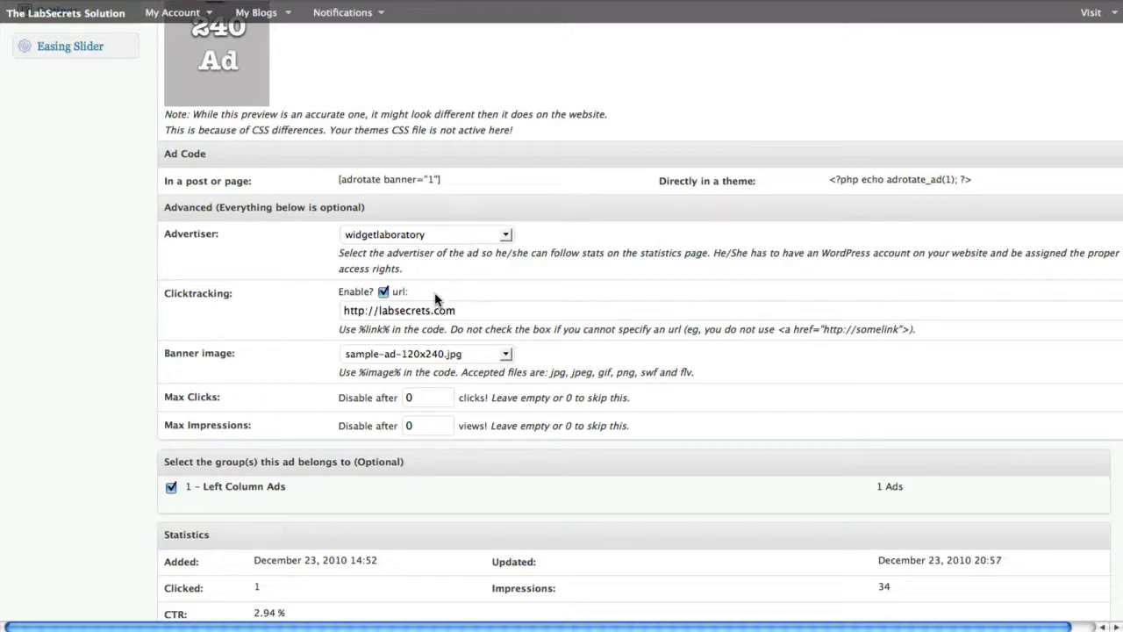
pyautogui.moveTo(460, 310); pyautogui.dragTo(386, 335)
pyautogui.scroll(10, 454, 327)
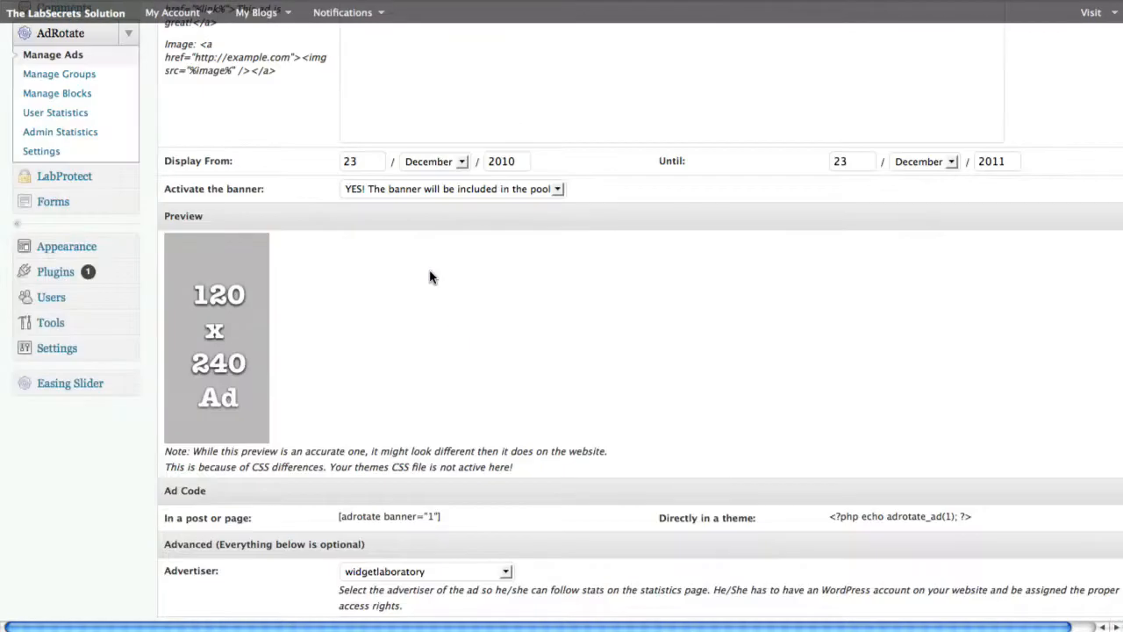
pyautogui.moveTo(397, 233); pyautogui.dragTo(342, 227)
pyautogui.scroll(-10, 430, 239)
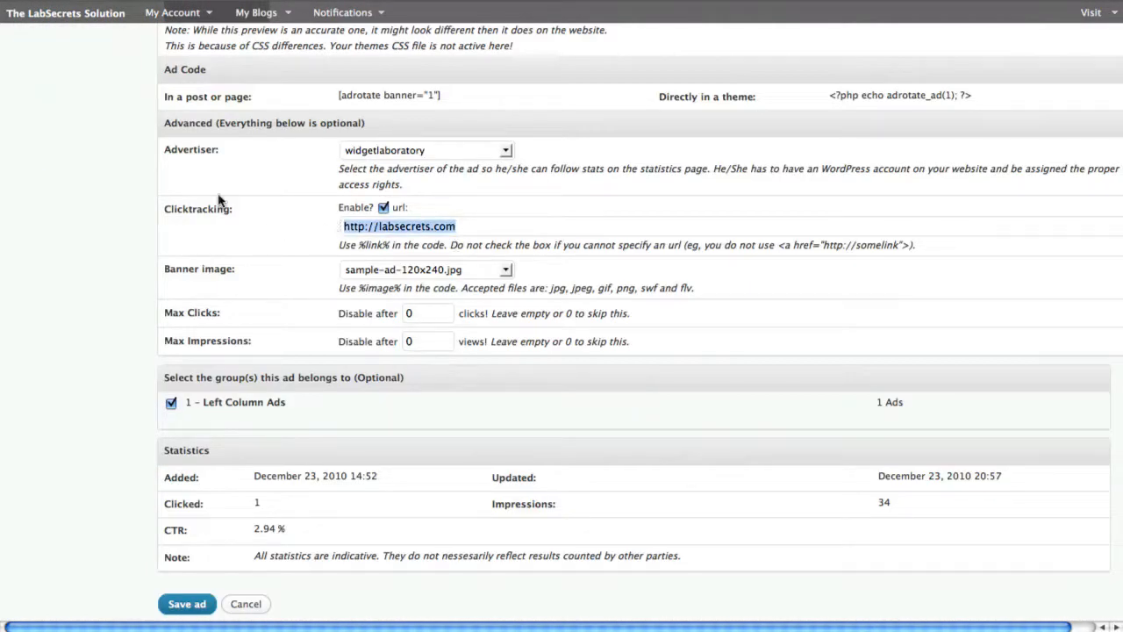
pyautogui.click(248, 219)
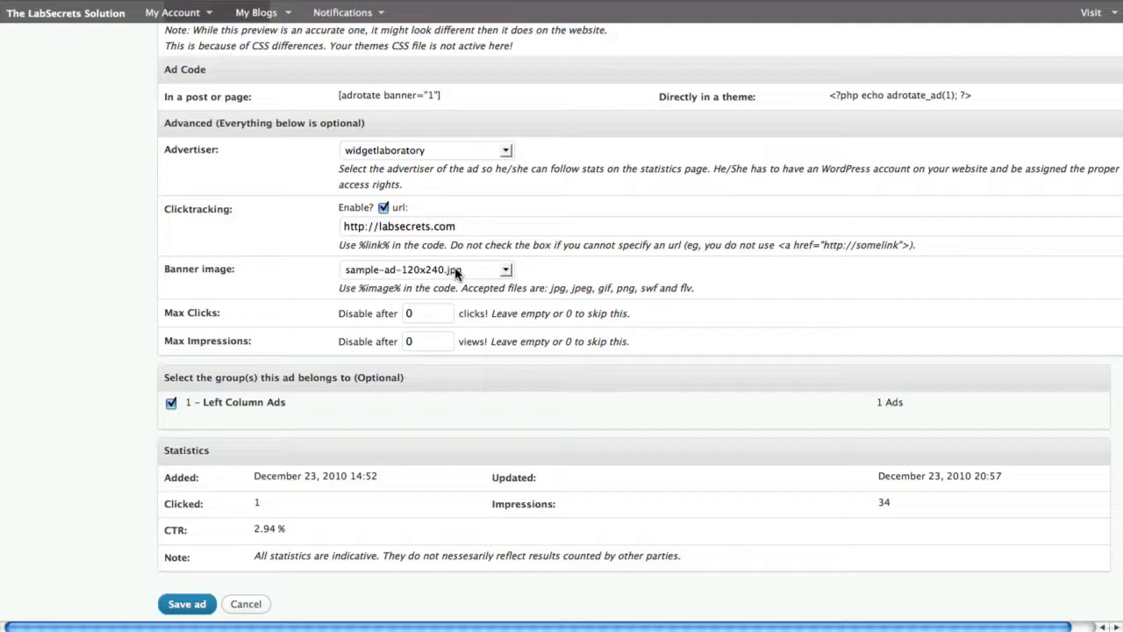
# Choose sample-ad-120x240.jpg as the banner image and highlight the matching %image% placeholder in the AdCode
pyautogui.click(482, 270)
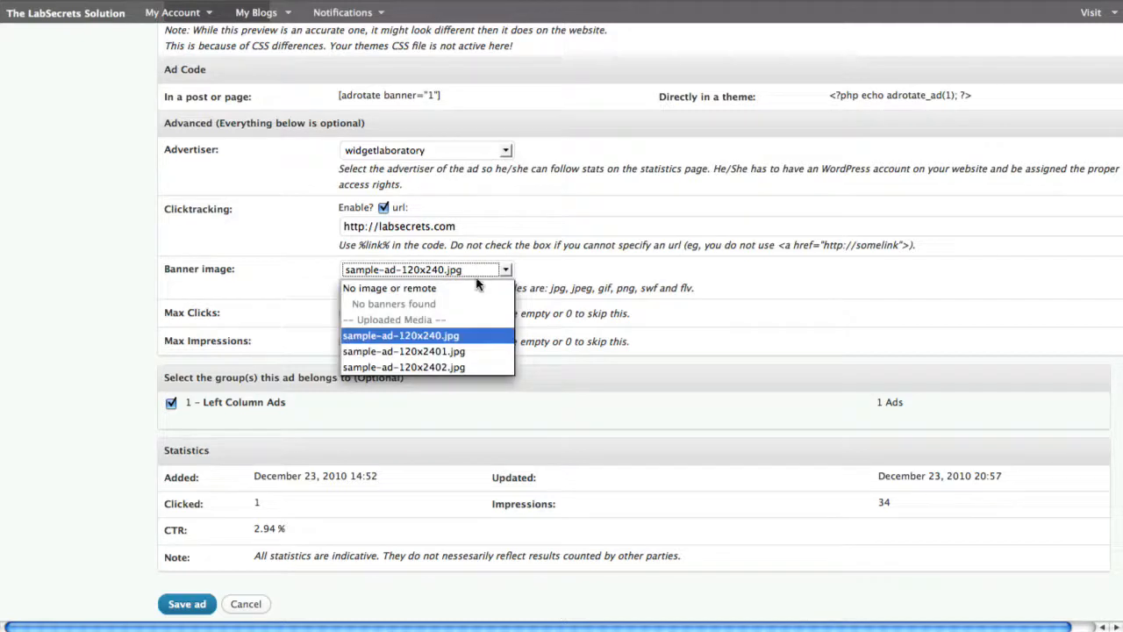
pyautogui.click(456, 339)
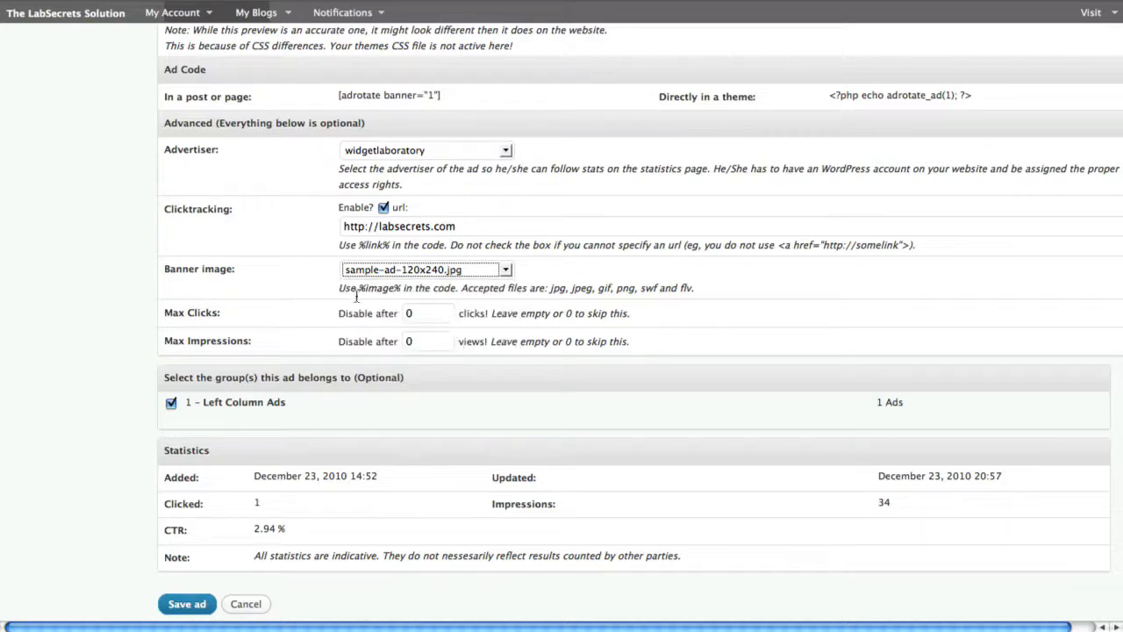
pyautogui.moveTo(358, 287); pyautogui.dragTo(406, 286)
pyautogui.scroll(10, 533, 275)
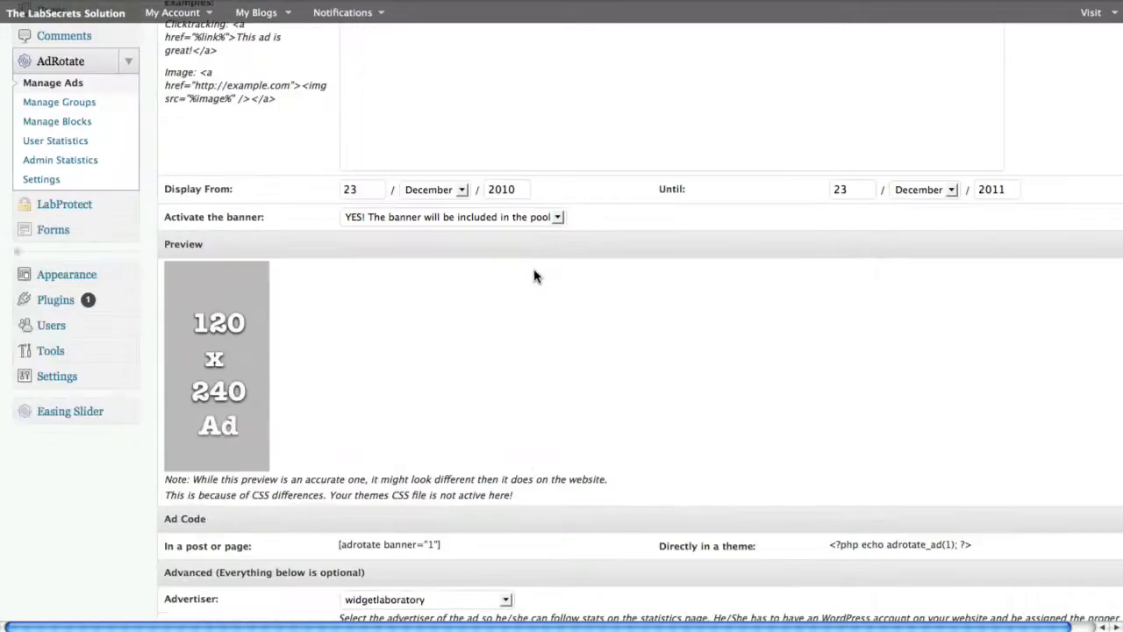
pyautogui.moveTo(510, 262); pyautogui.dragTo(560, 262)
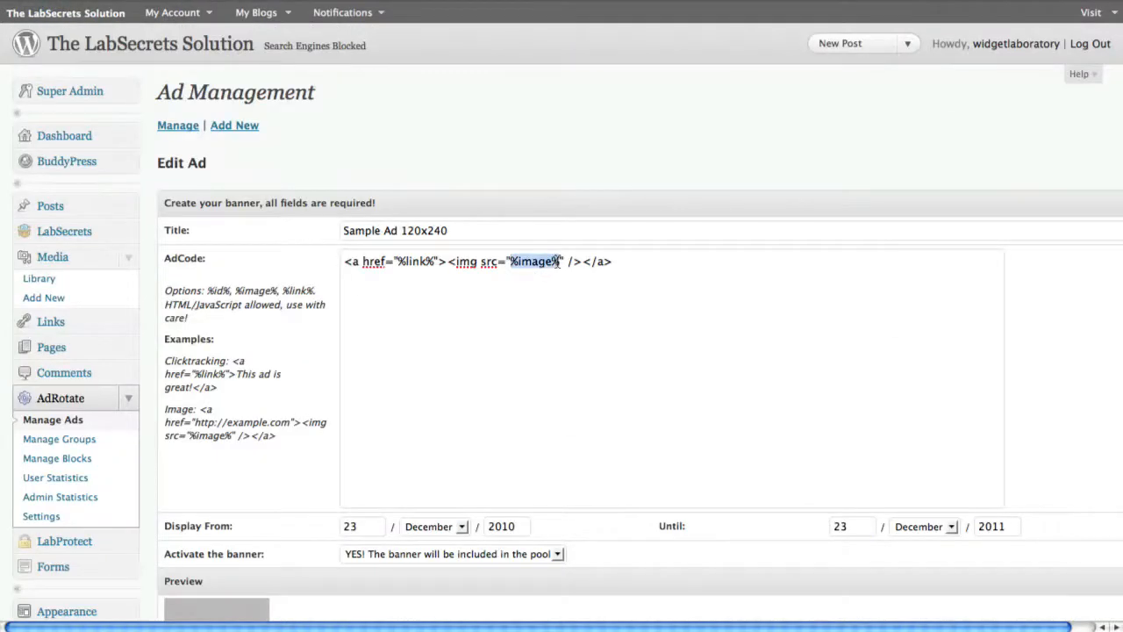
# Examine the ad's Max Clicks and Max Impressions limits and its Left Column Ads group assignment
pyautogui.scroll(-15, 561, 290)
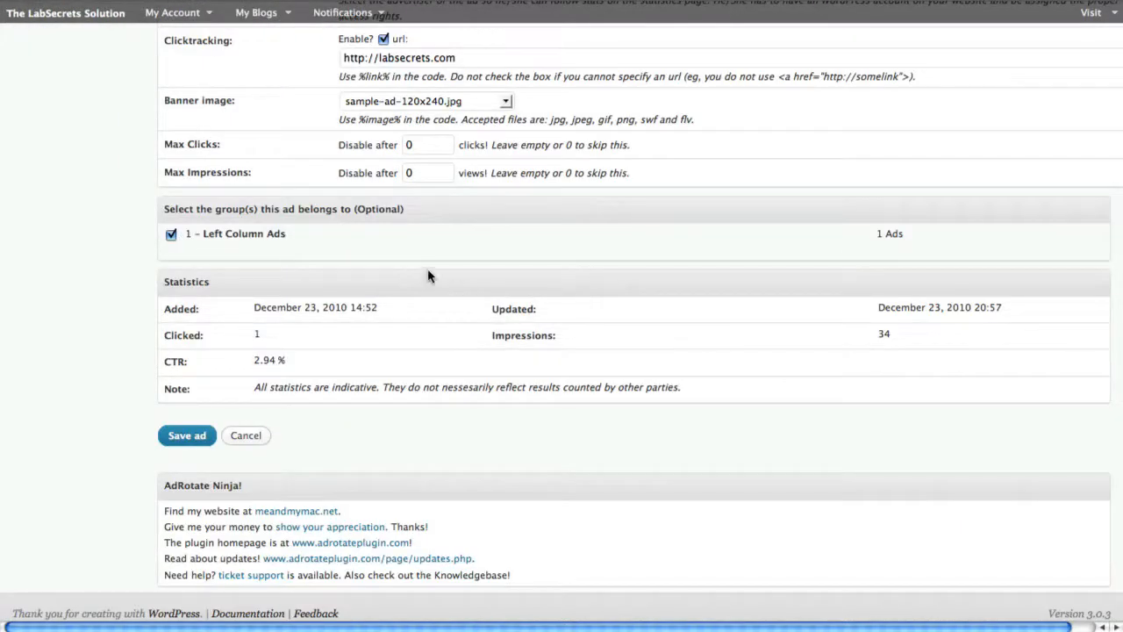
pyautogui.moveTo(416, 145); pyautogui.dragTo(397, 147)
pyautogui.doubleClick(409, 172)
pyautogui.moveTo(203, 234); pyautogui.dragTo(306, 242)
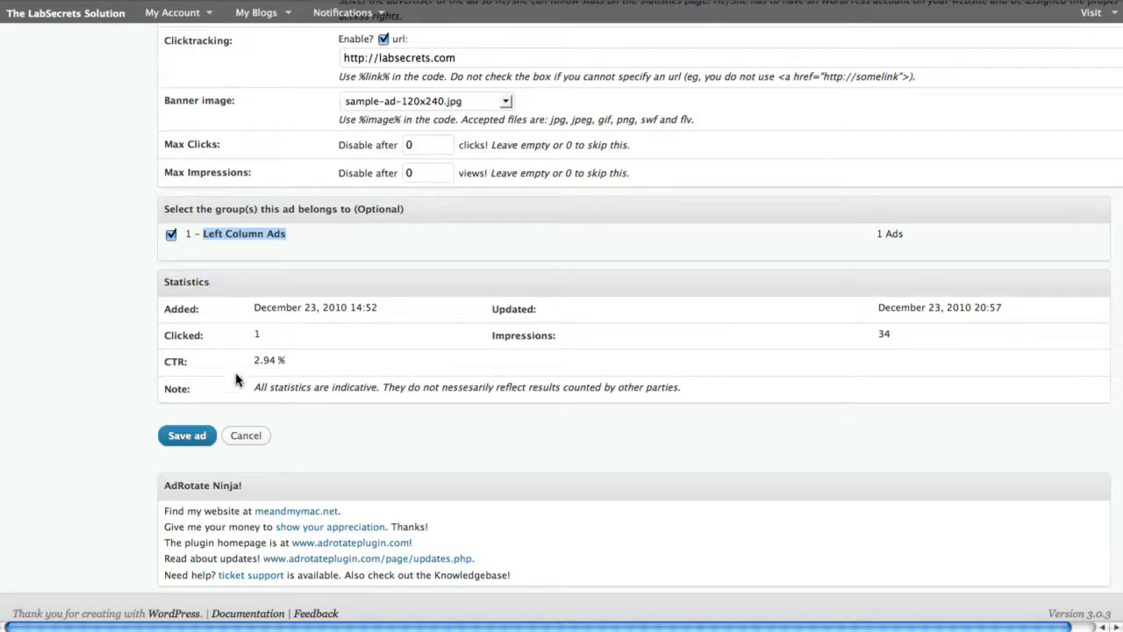
pyautogui.click(180, 436)
# Review the edited ad again, highlighting the single ad's direct-in-theme PHP code
pyautogui.scroll(5, 359, 334)
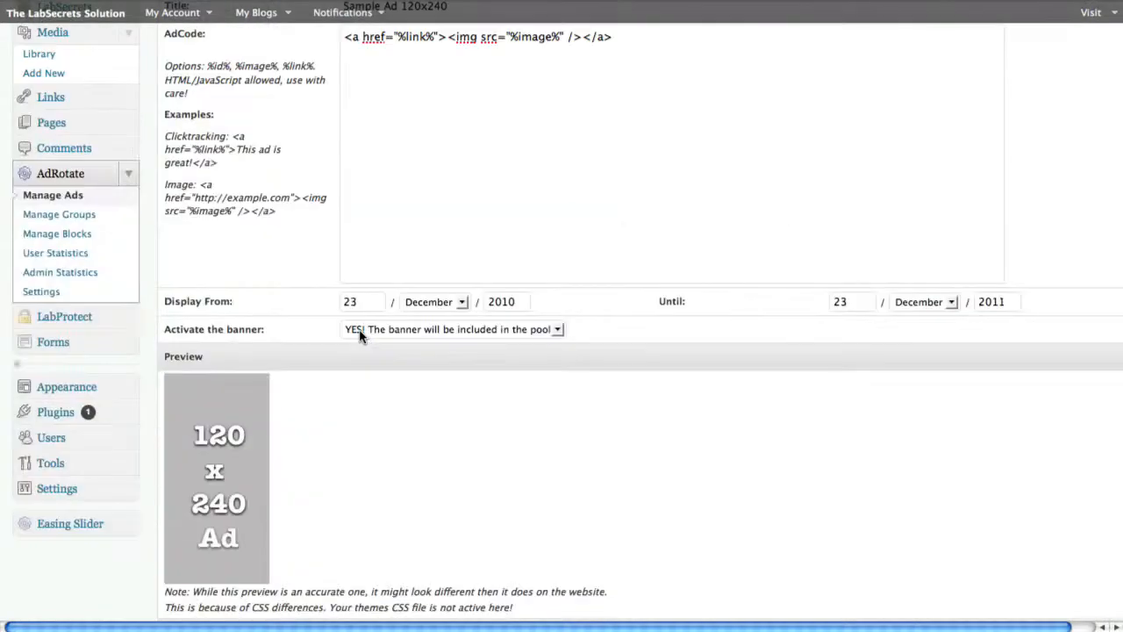
pyautogui.scroll(3, 272, 359)
pyautogui.scroll(-5, 377, 419)
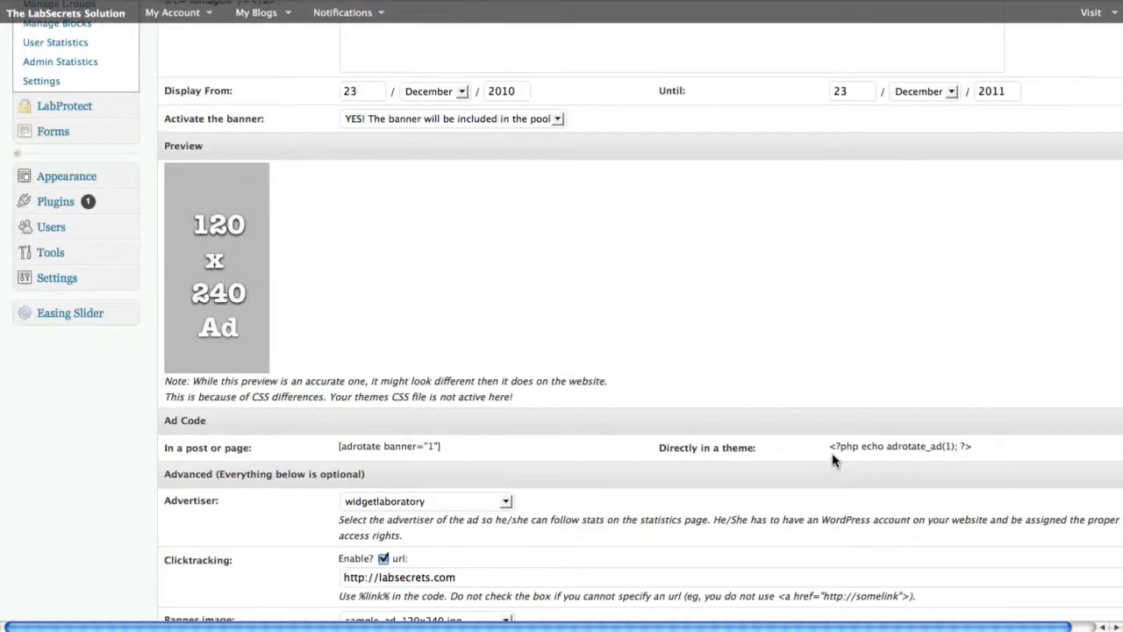
pyautogui.moveTo(827, 447); pyautogui.dragTo(1002, 454)
pyautogui.scroll(3, 328, 346)
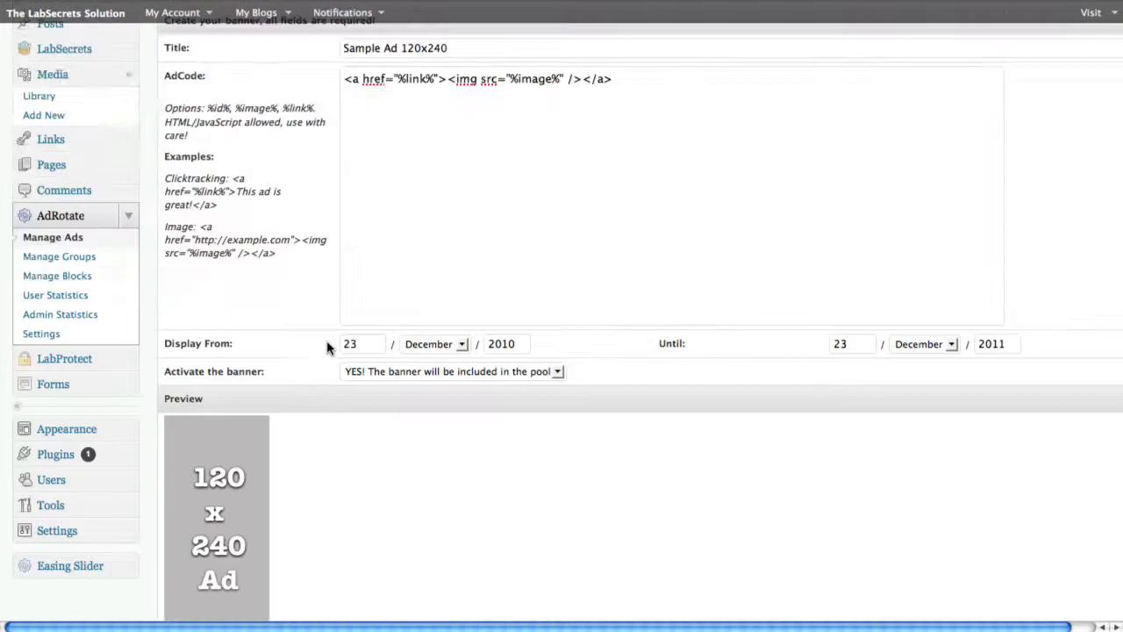
pyautogui.scroll(2, 145, 287)
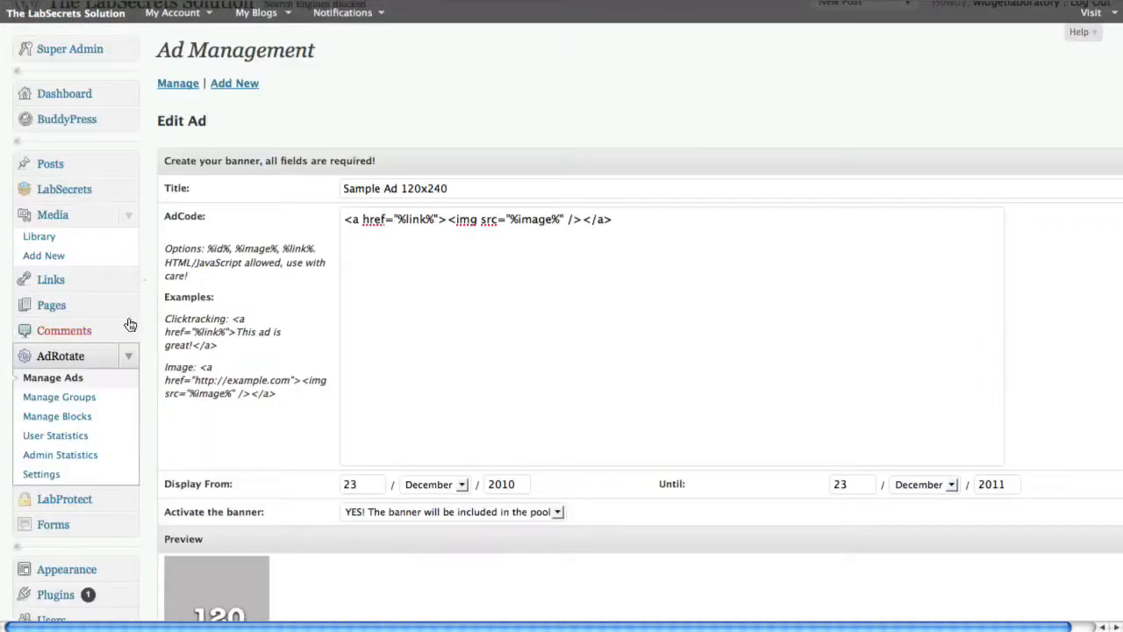
# Open the Left Column Ads group in AdRotate and copy its direct-in-theme code <?php echo adrotate_group(1); ?>
pyautogui.click(51, 400)
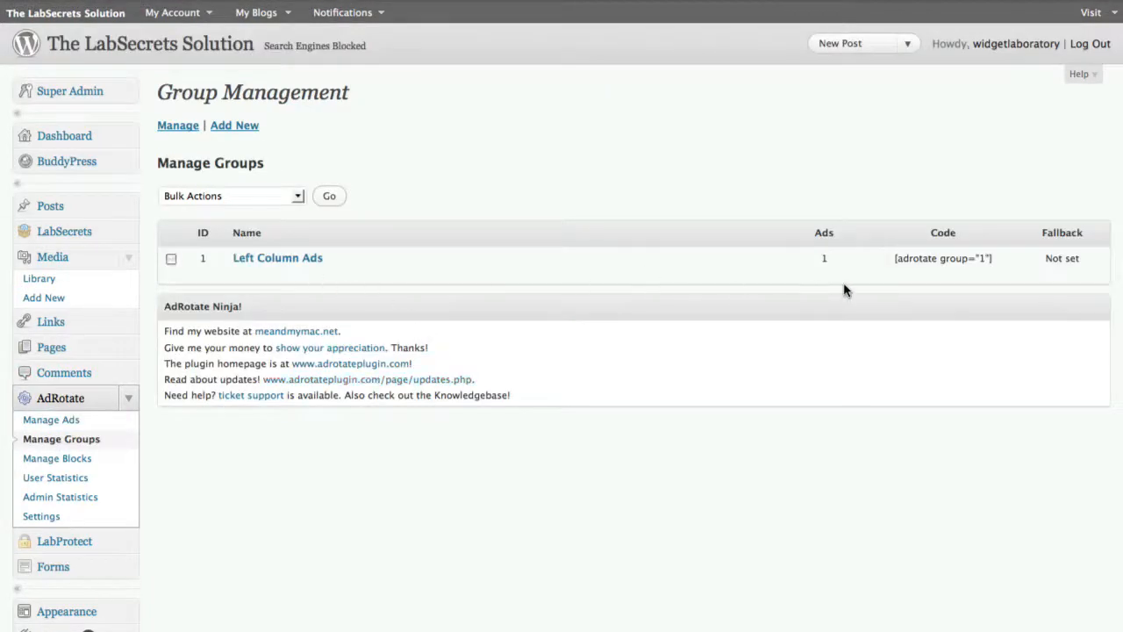
pyautogui.click(264, 262)
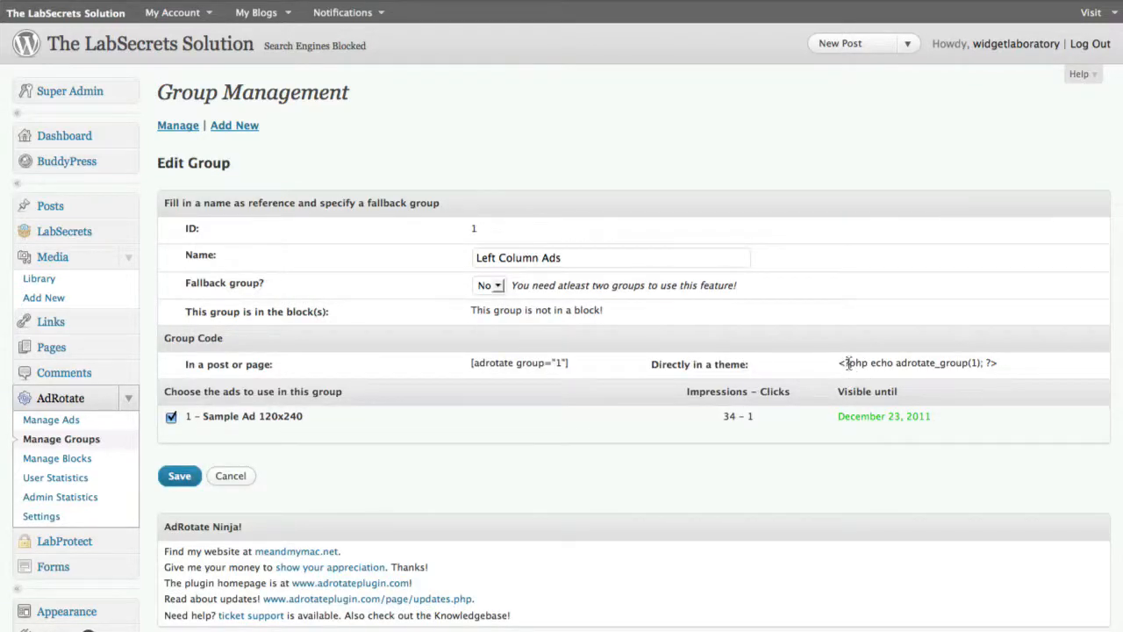
pyautogui.moveTo(838, 363); pyautogui.dragTo(1004, 369)
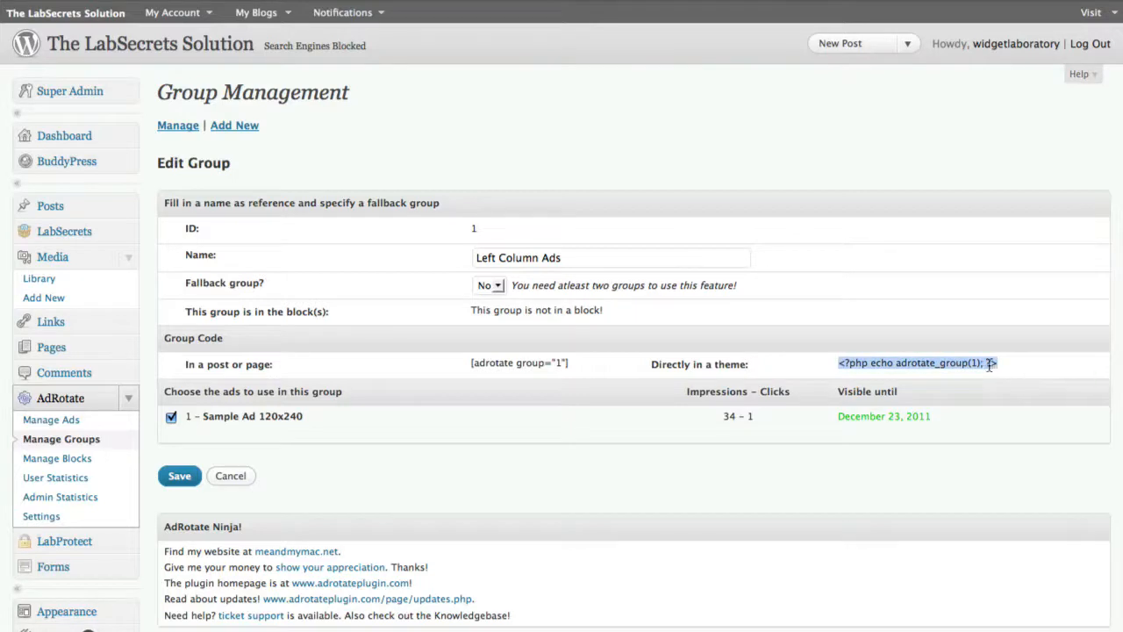
pyautogui.rightClick(989, 365)
pyautogui.click(1017, 375)
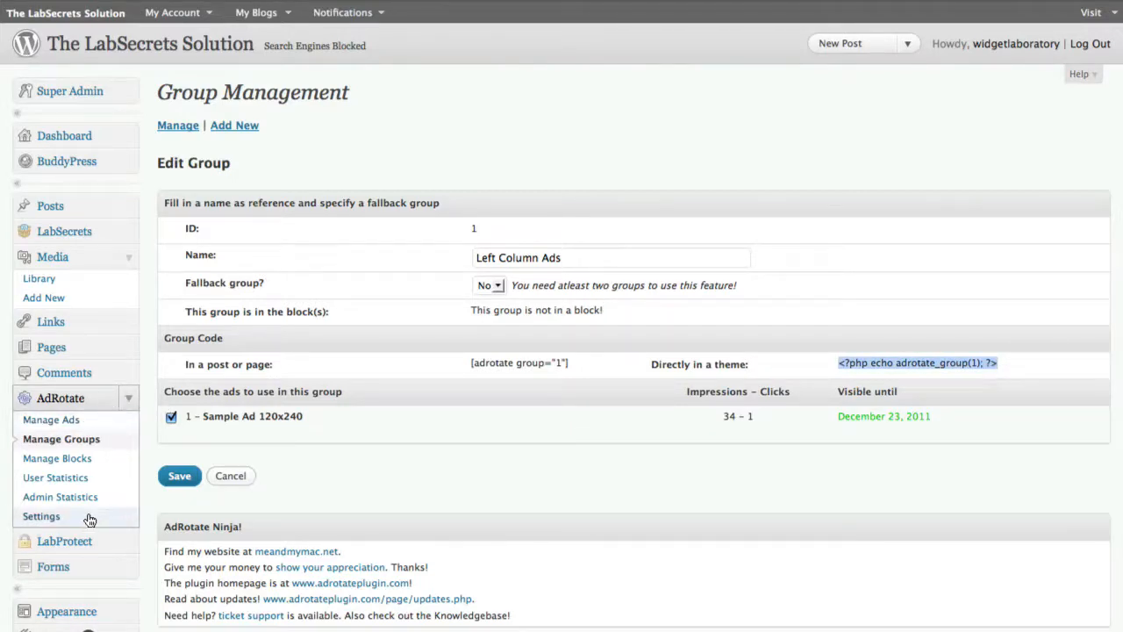
# Open the theme's Widgets page, collapse the Header area and expand the Left Sidebar area
pyautogui.click(129, 398)
pyautogui.scroll(-2, 82, 426)
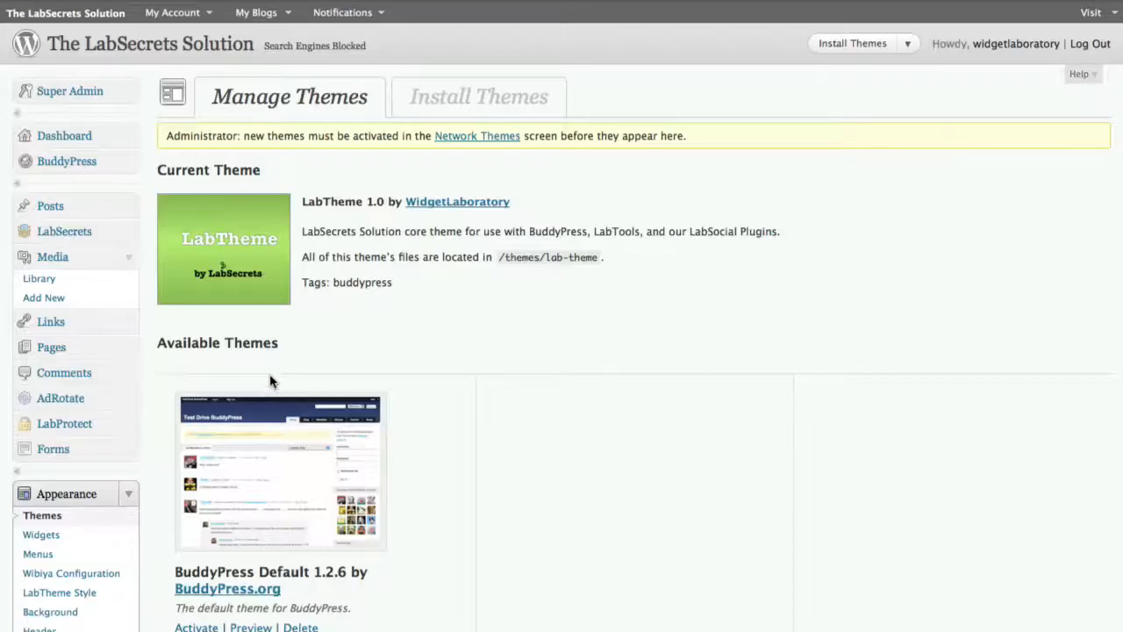
pyautogui.scroll(-5, 421, 471)
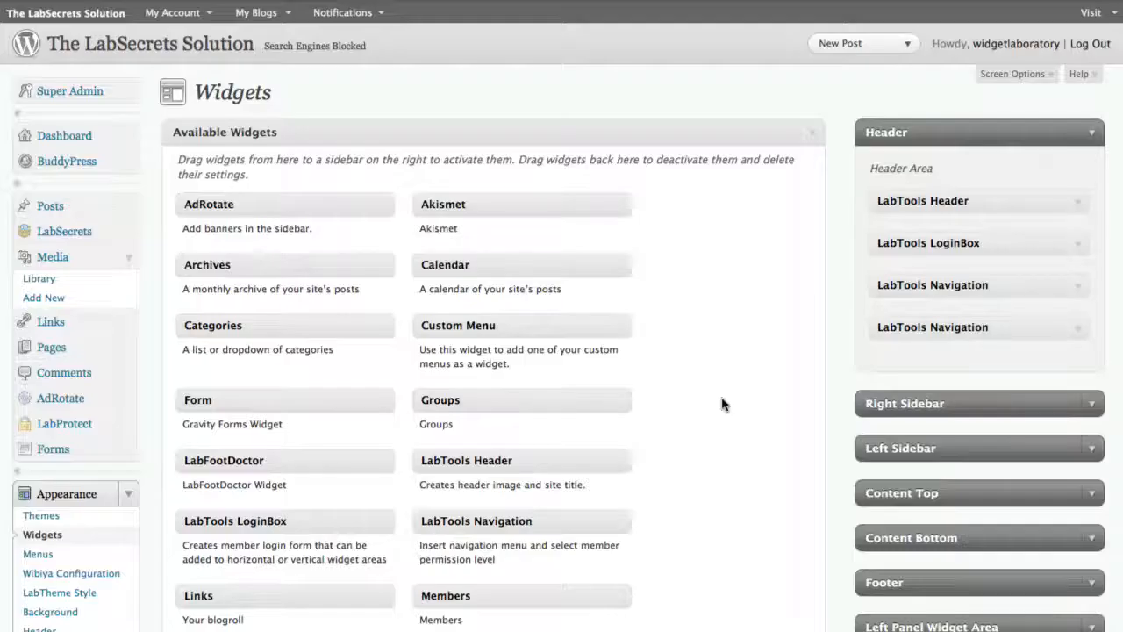
pyautogui.scroll(-1, 766, 391)
pyautogui.click(1086, 81)
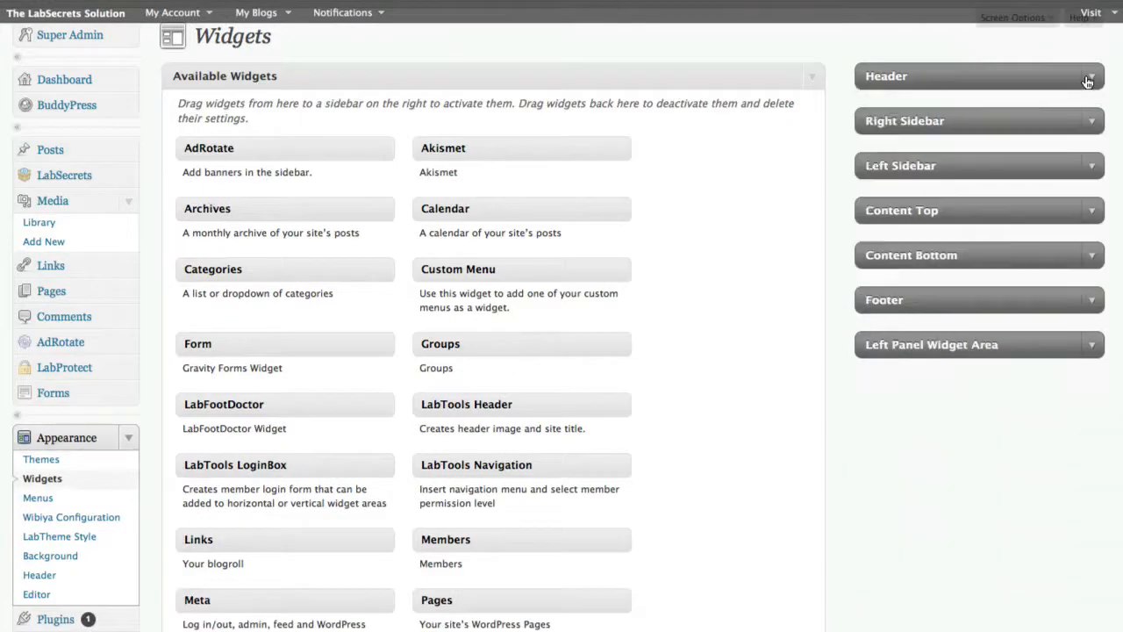
pyautogui.click(1092, 167)
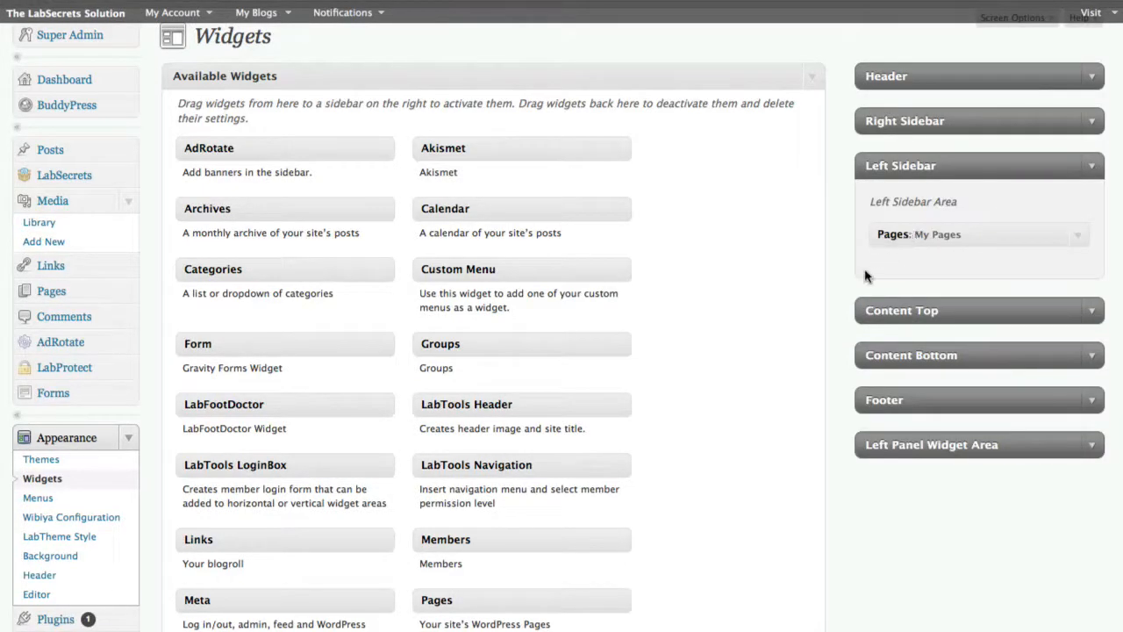
# Add a PHP widget to the Left Sidebar below the My Pages widget
pyautogui.scroll(-3, 726, 313)
pyautogui.scroll(-3, 727, 313)
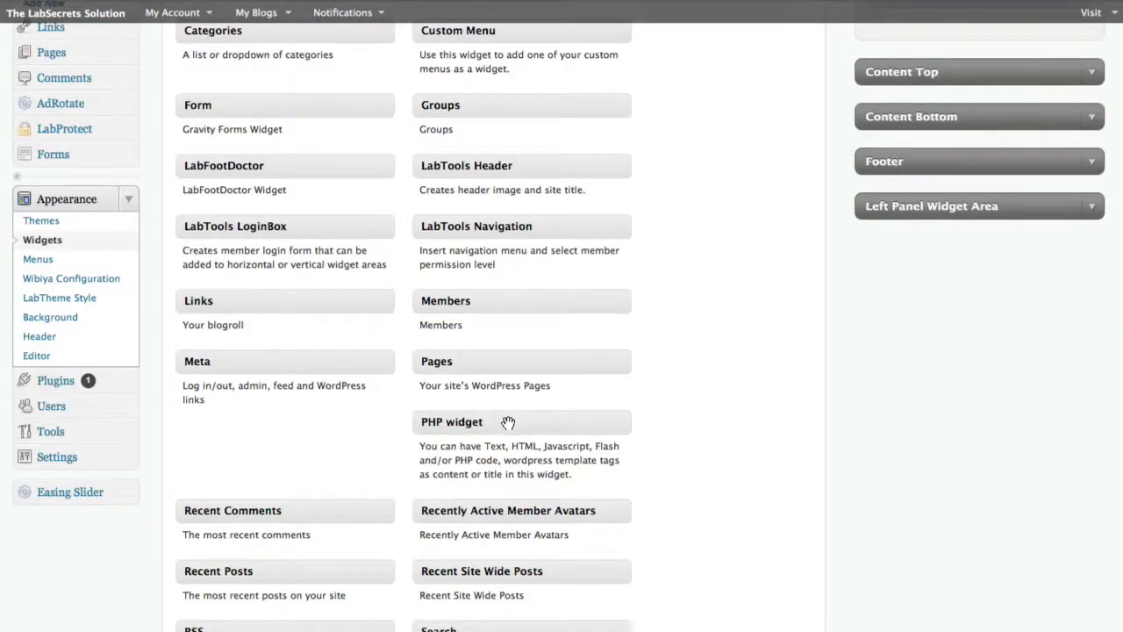
pyautogui.moveTo(507, 422); pyautogui.dragTo(916, 91)
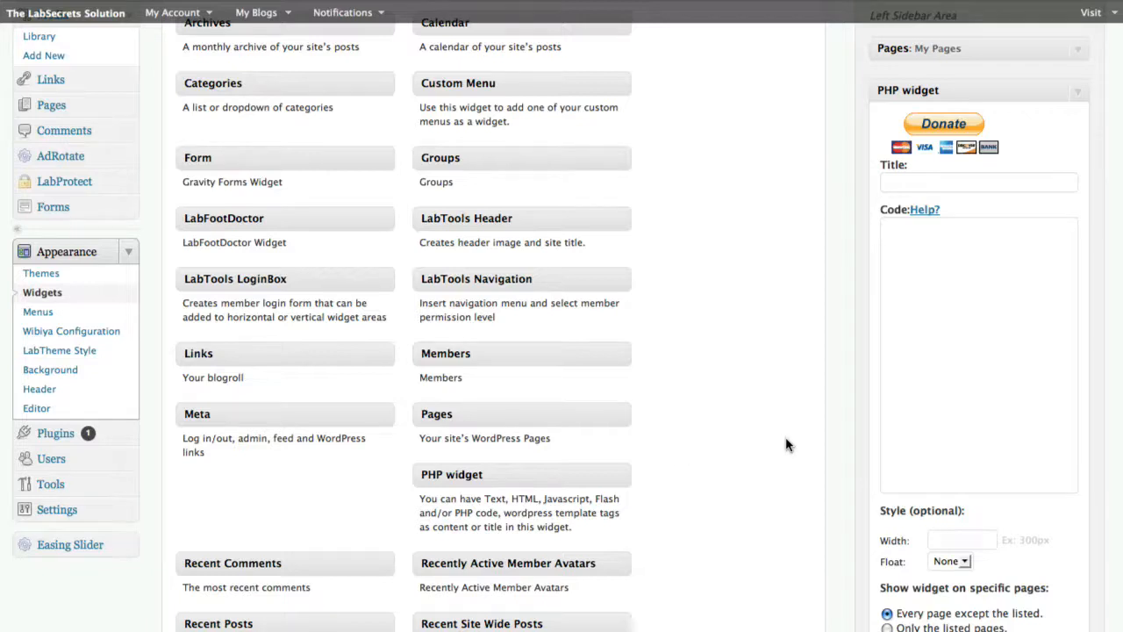
# Title the new PHP widget "Our Sponsors:"
pyautogui.click(936, 355)
pyautogui.write('One')
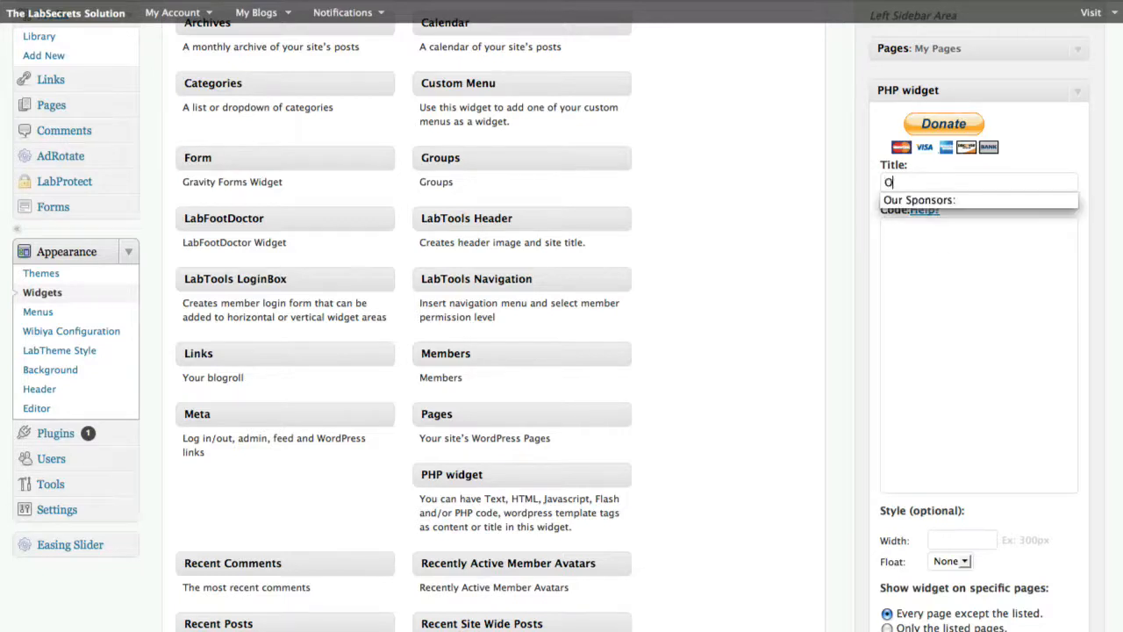
pyautogui.press('BackSpace')
pyautogui.press('BackSpace')
pyautogui.press('Down')
pyautogui.press('Tab')
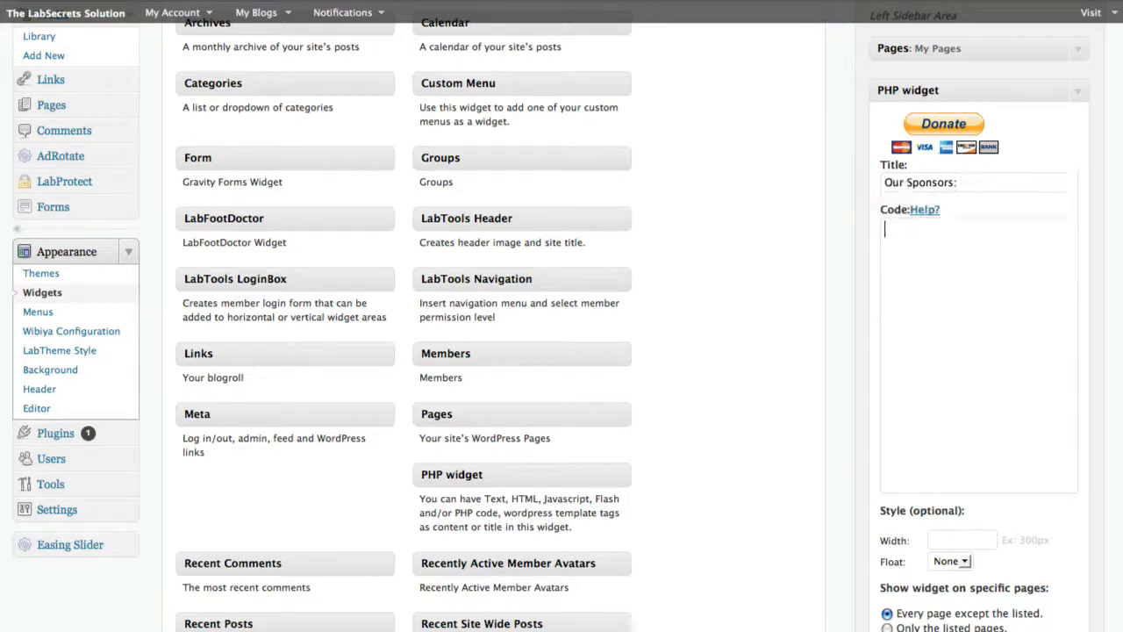
# Paste the group code <?php echo adrotate_group(1); ?> into the PHP widget's code and save the widget
pyautogui.hotkey('ctrl', 'v')
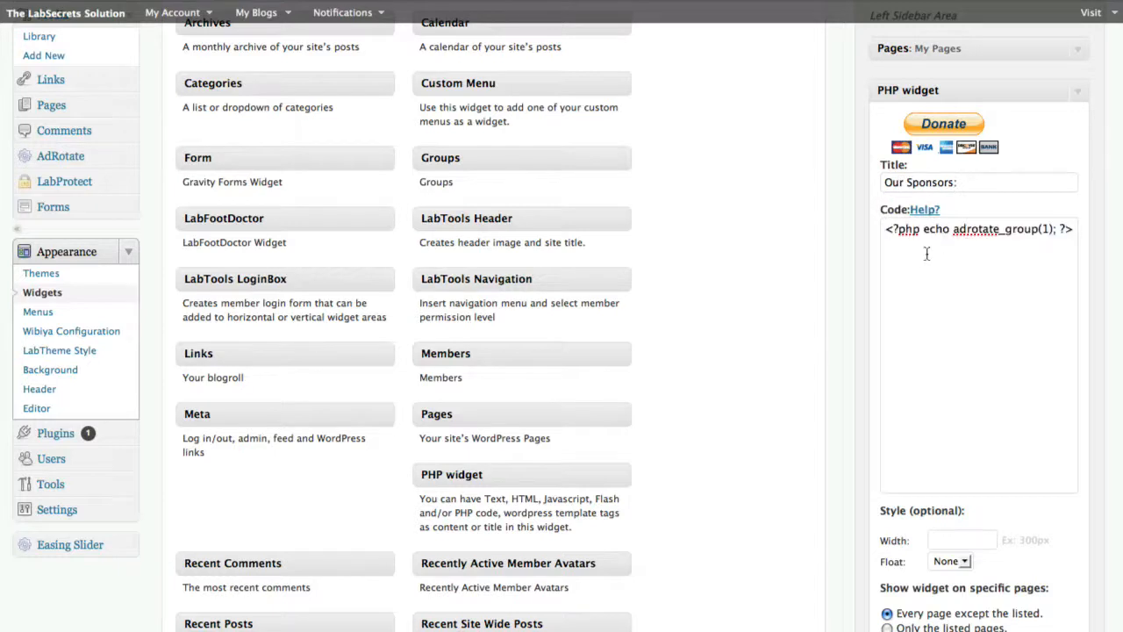
pyautogui.moveTo(888, 232); pyautogui.dragTo(1036, 262)
pyautogui.click(974, 229)
pyautogui.scroll(-1, 1069, 308)
pyautogui.scroll(-1, 1069, 309)
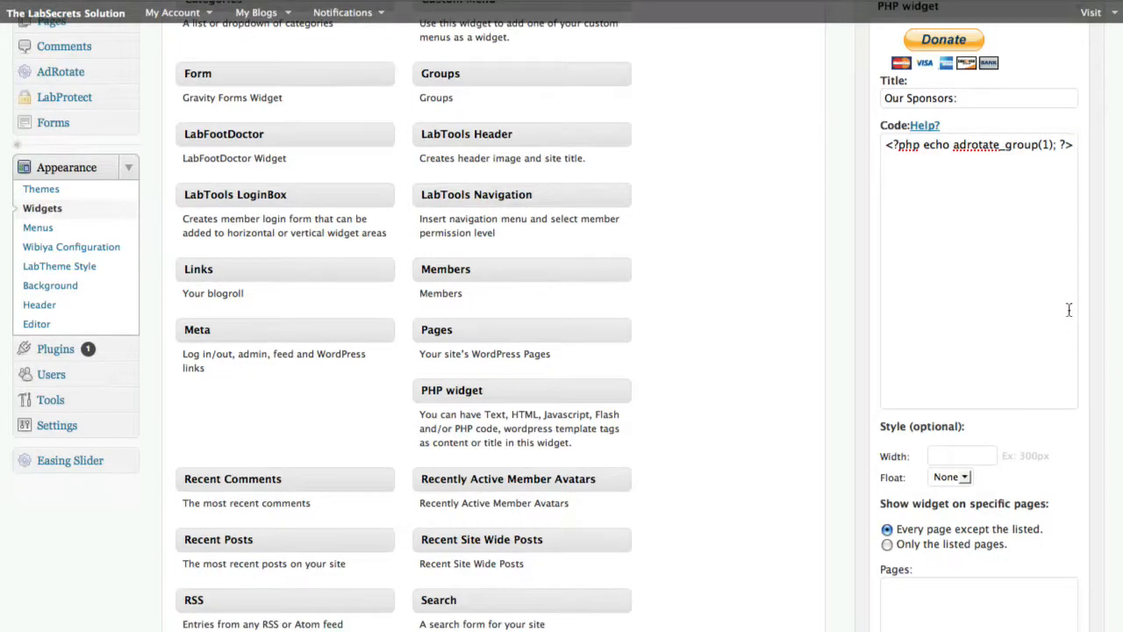
pyautogui.scroll(-4, 1069, 309)
pyautogui.scroll(-2, 1077, 321)
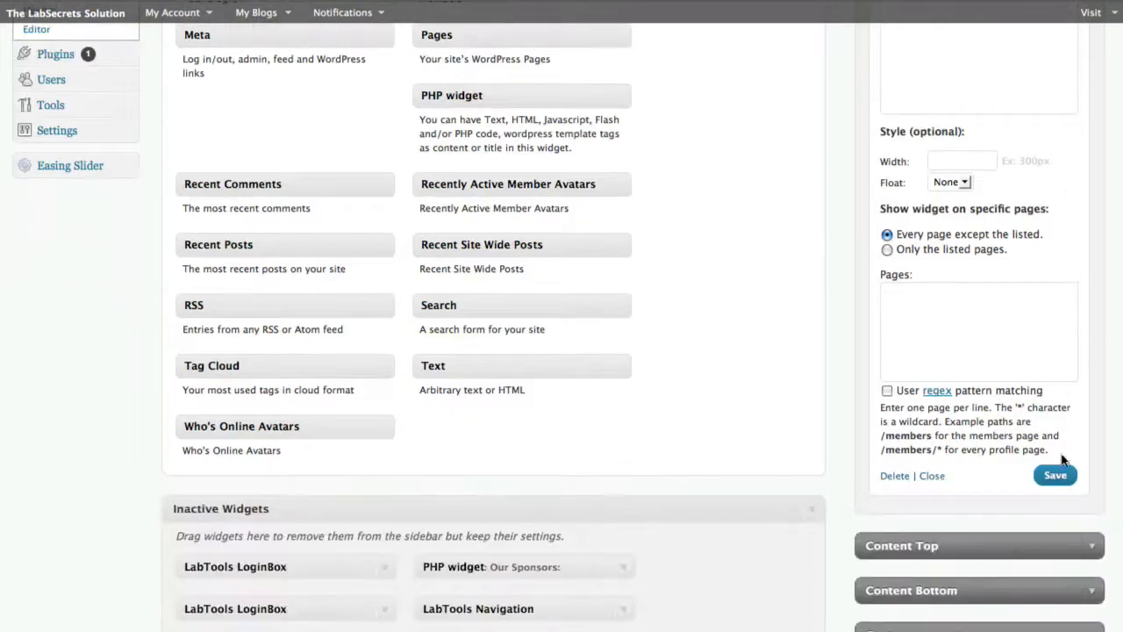
pyautogui.click(1059, 478)
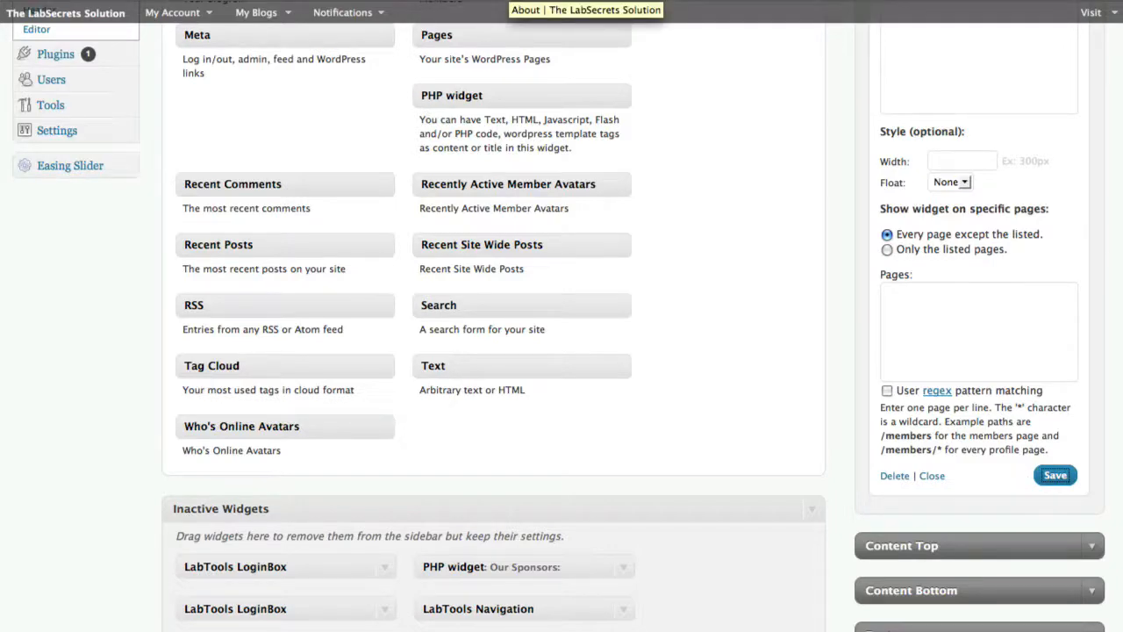
# View the site's About page and test the 120x240 ad under Our Sponsors
pyautogui.click(507, 1)
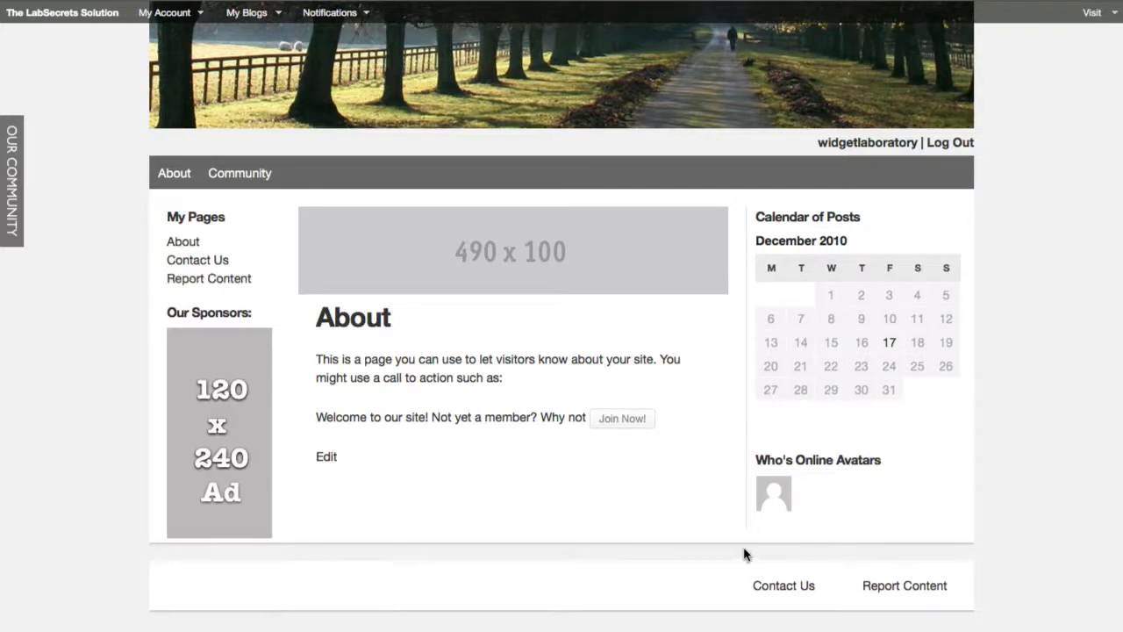
pyautogui.click(223, 399)
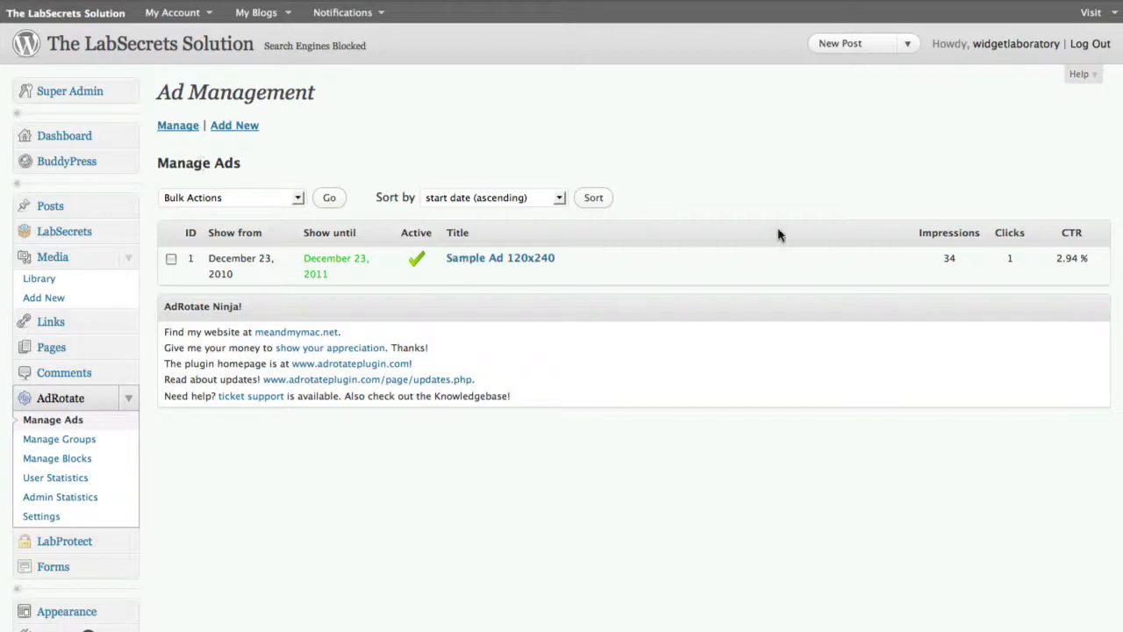
# Examine Sample Ad 120x240's impressions, clicks and CTR in AdRotate, and open the list of ad groups
pyautogui.moveTo(945, 258); pyautogui.dragTo(1105, 258)
pyautogui.click(1055, 261)
pyautogui.click(87, 440)
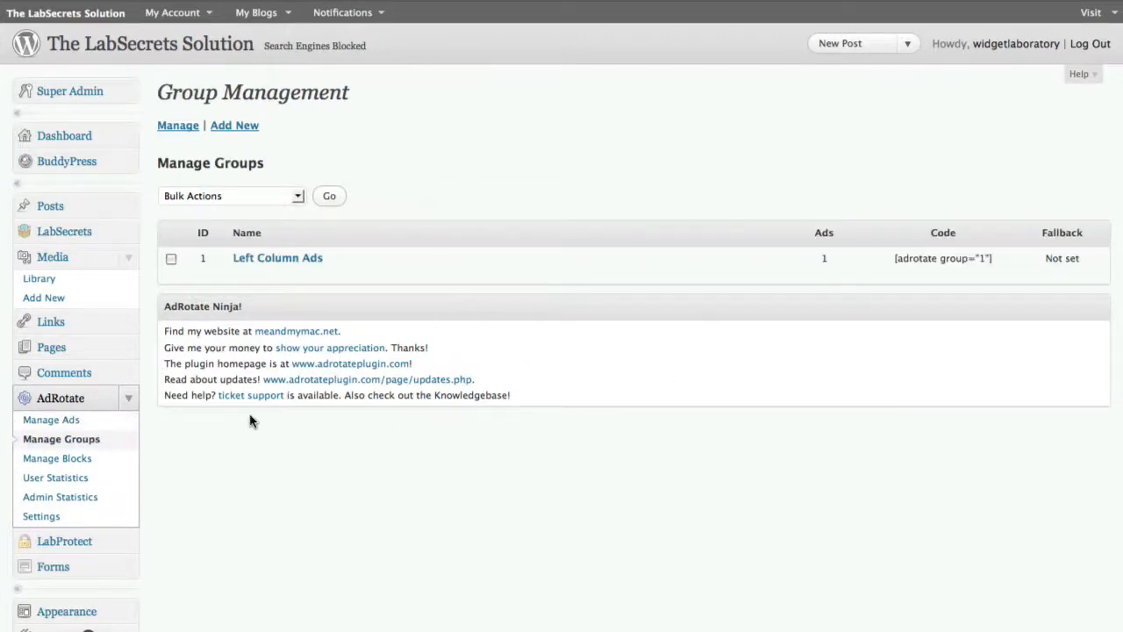